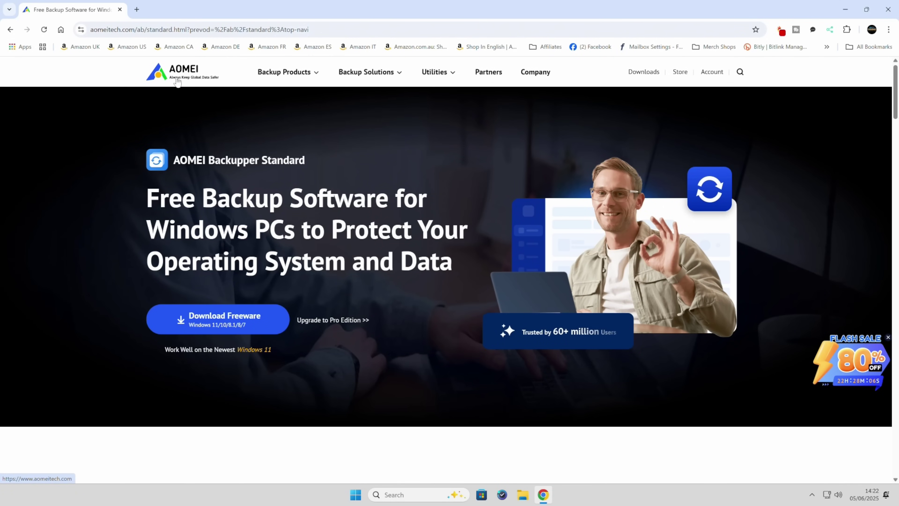
- Go to the AOMEI Backupper Standard freeware page through the Backup Products menu
mouse_move(280, 75)
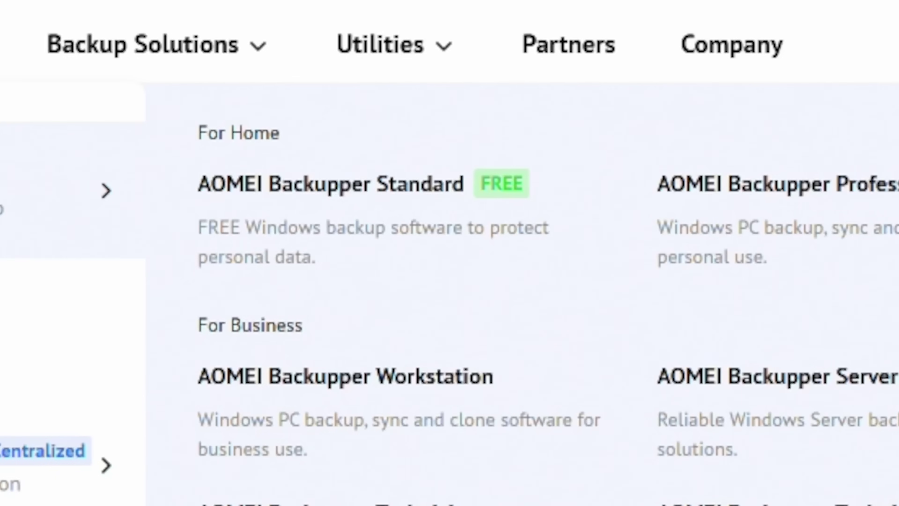
mouse_move(401, 109)
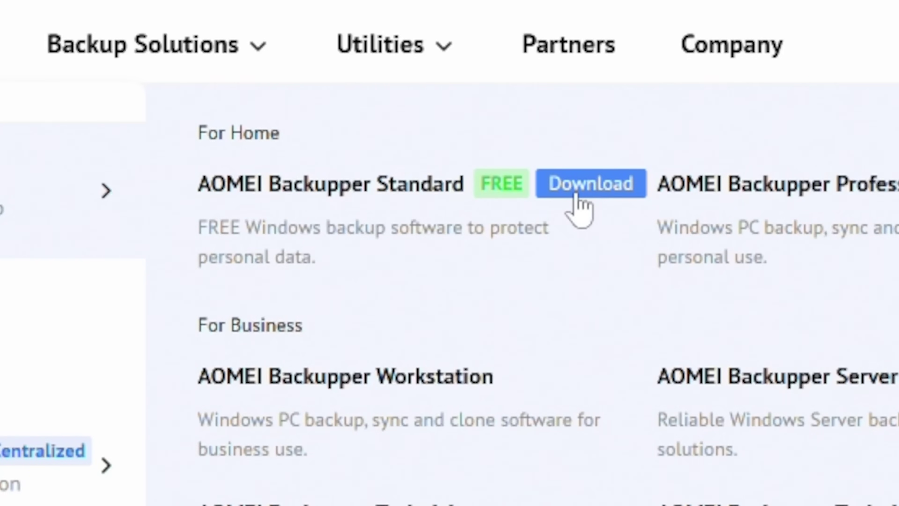
click(235, 179)
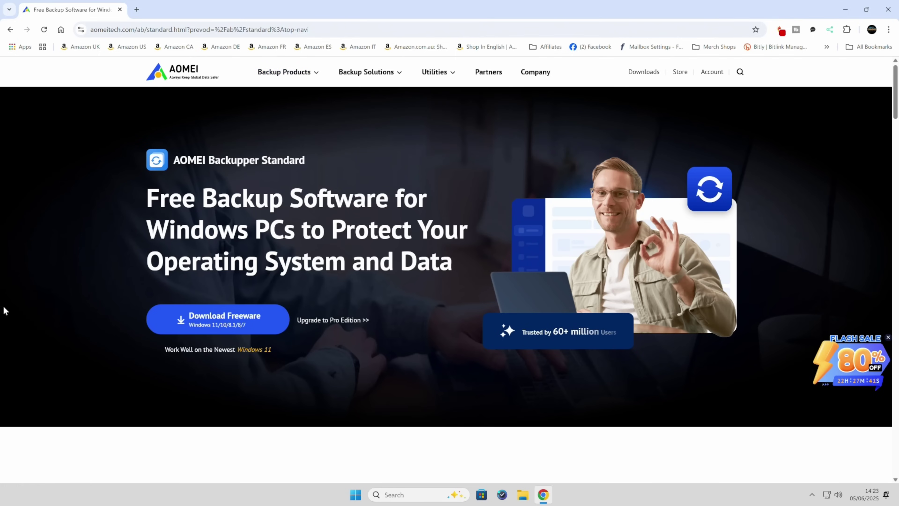
- Scroll the product page down to the Standard, Professional and Workstation comparison table
scroll(59, 312, down, 10)
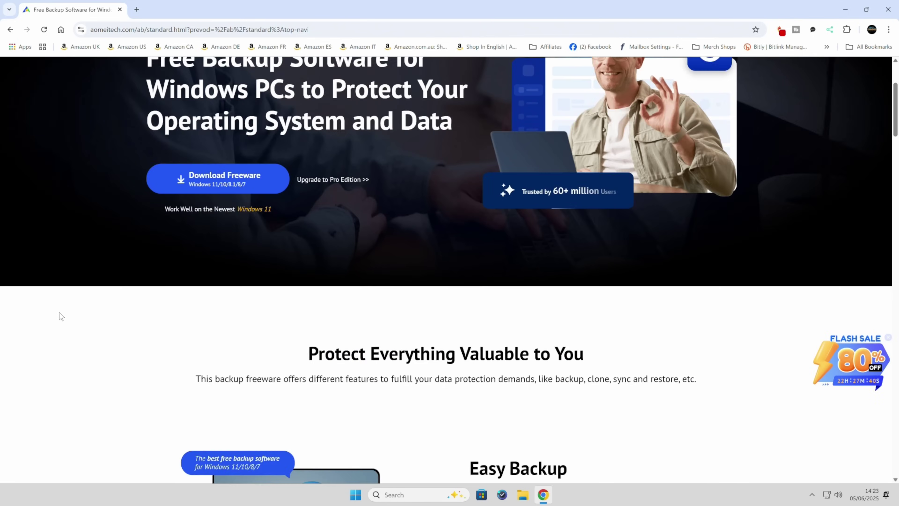
scroll(371, 277, down, 8)
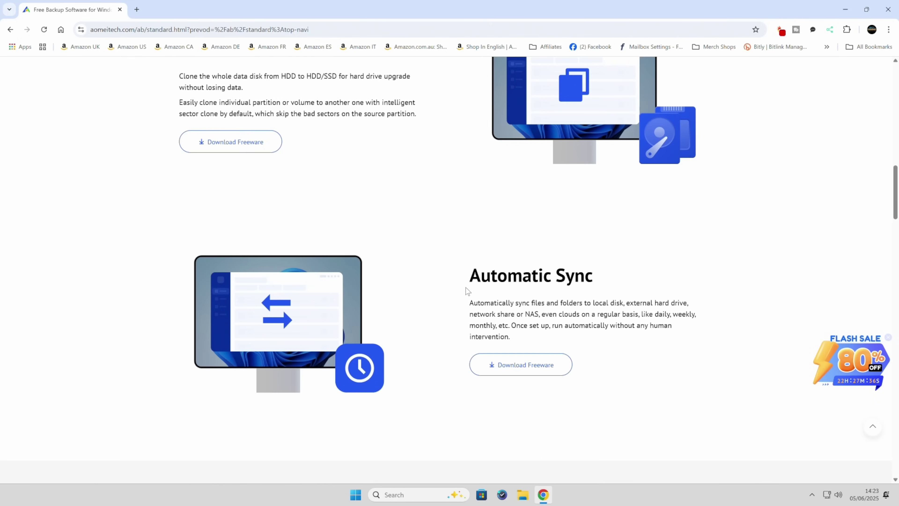
scroll(467, 292, down, 5)
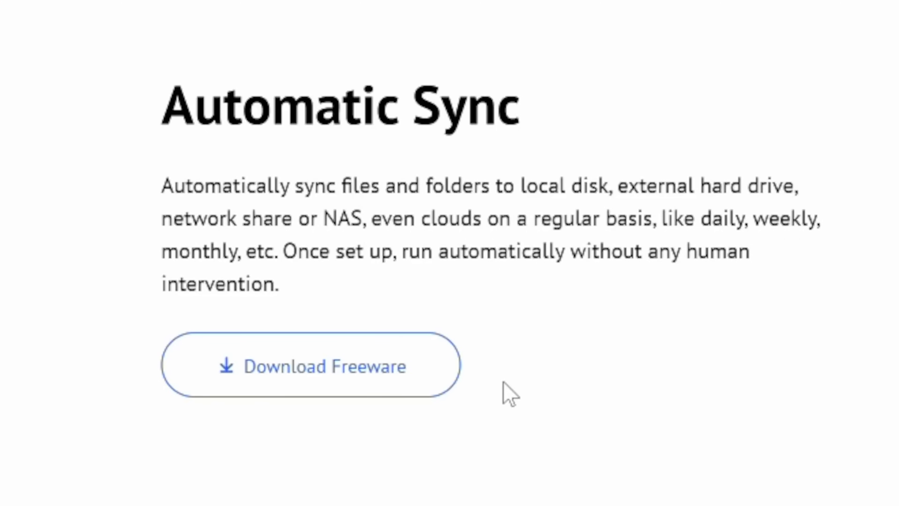
scroll(588, 270, down, 5)
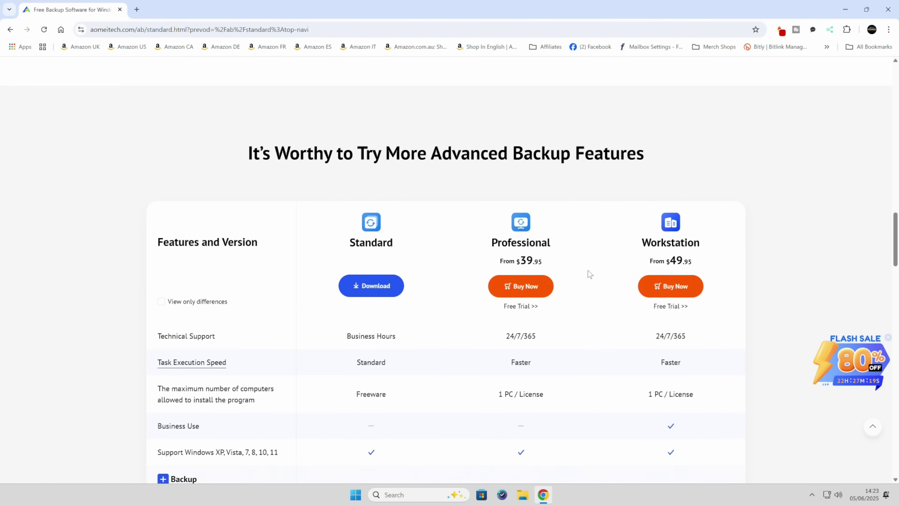
scroll(588, 270, down, 2)
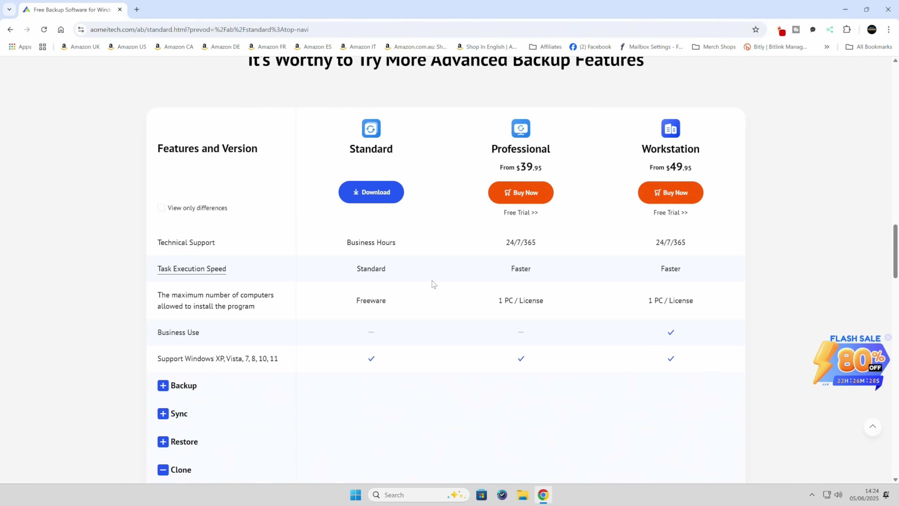
- Expand the Backup and Sync rows of the comparison table
scroll(433, 288, down, 5)
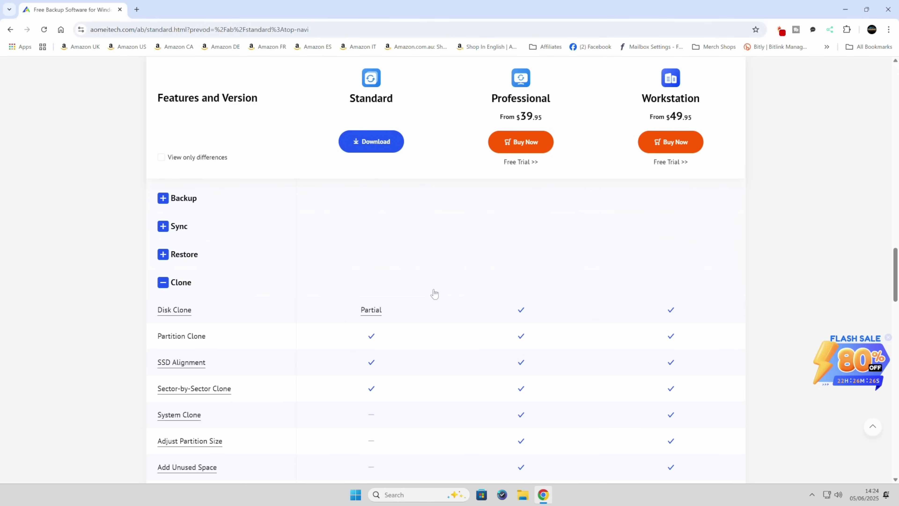
click(162, 197)
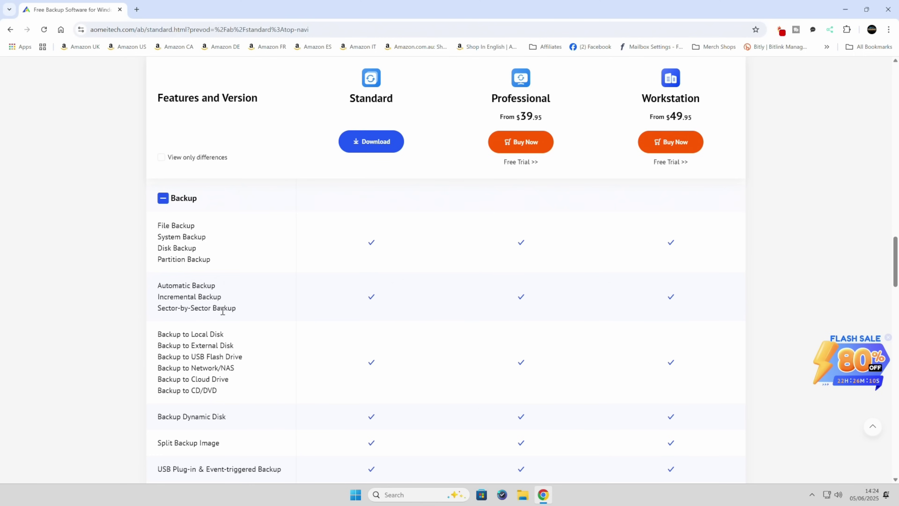
scroll(266, 307, down, 1)
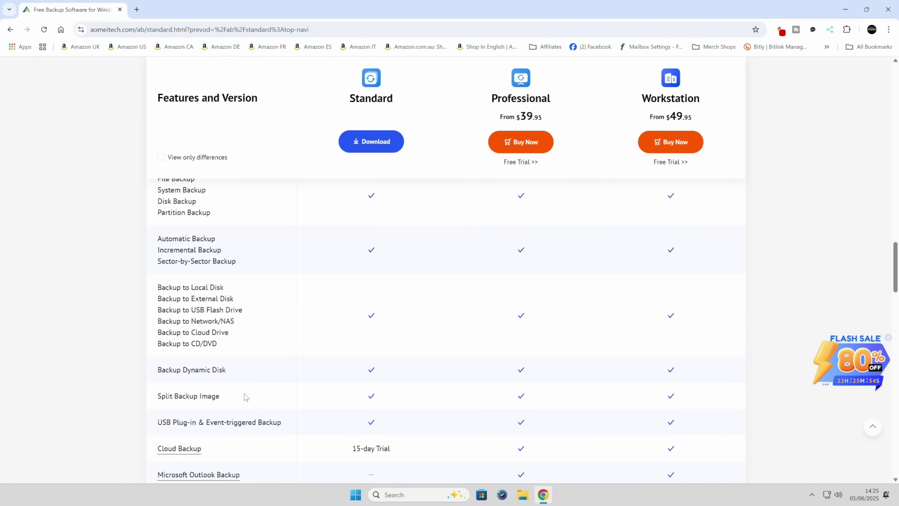
scroll(244, 393, down, 2)
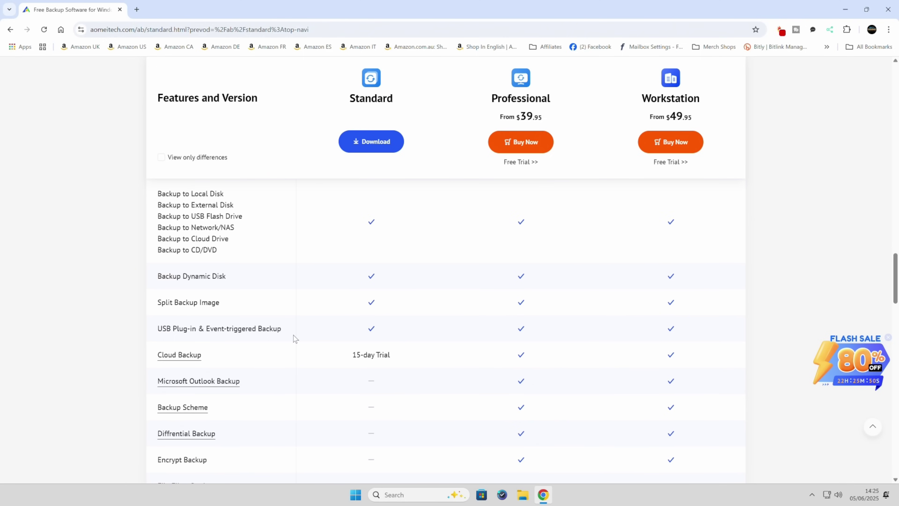
scroll(294, 336, down, 2)
scroll(295, 363, down, 3)
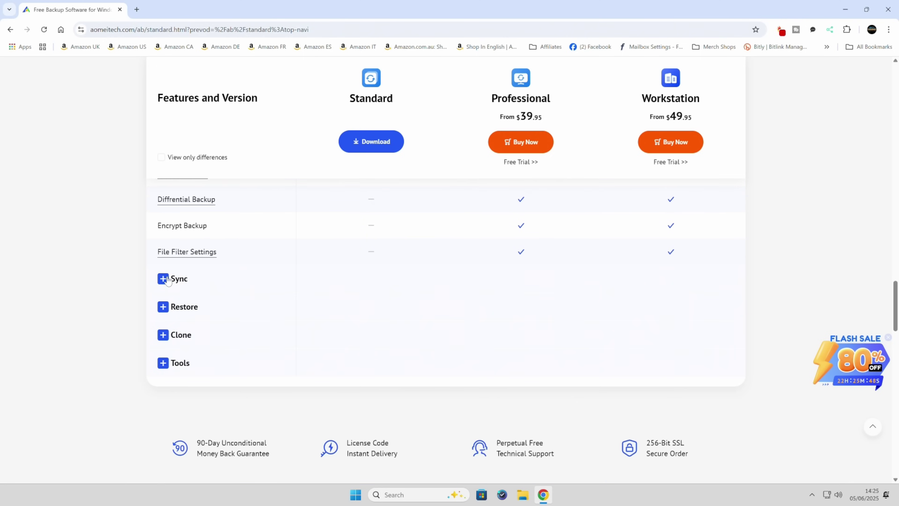
click(163, 278)
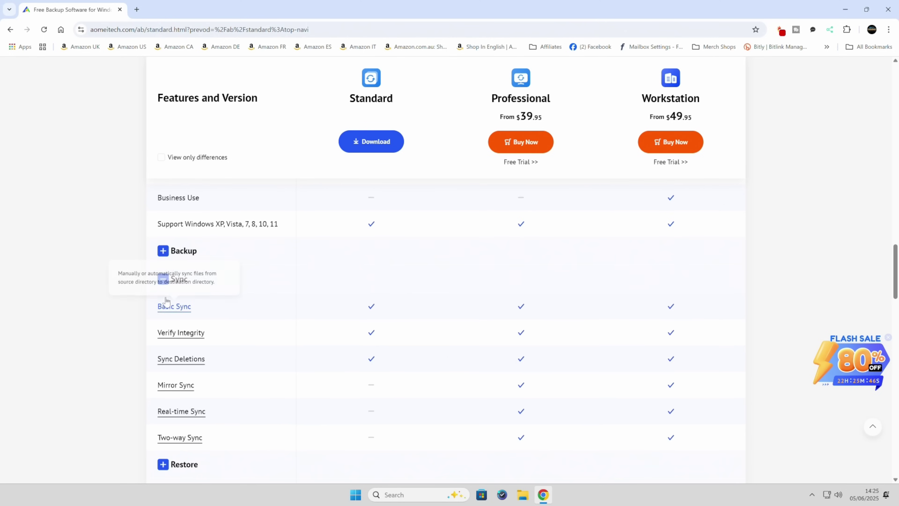
- Expand the Restore and Clone rows to compare those features across editions
mouse_move(191, 365)
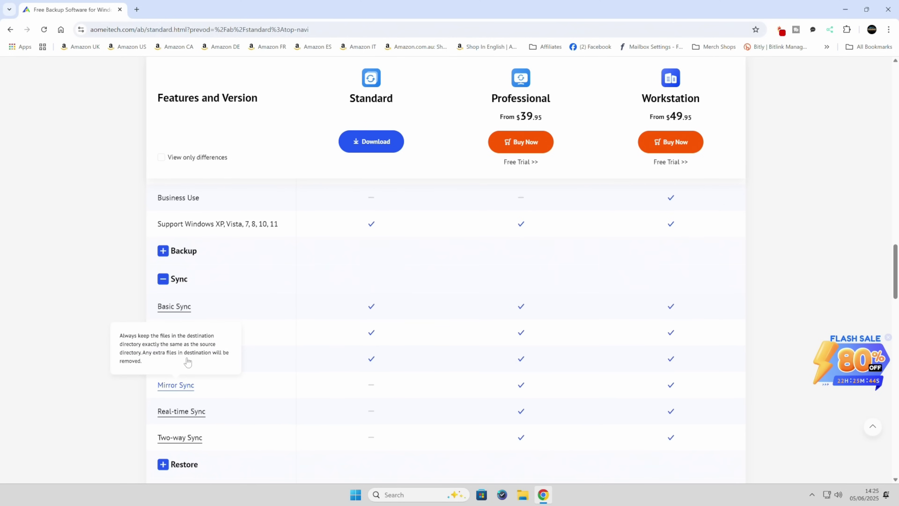
scroll(253, 411, down, 1)
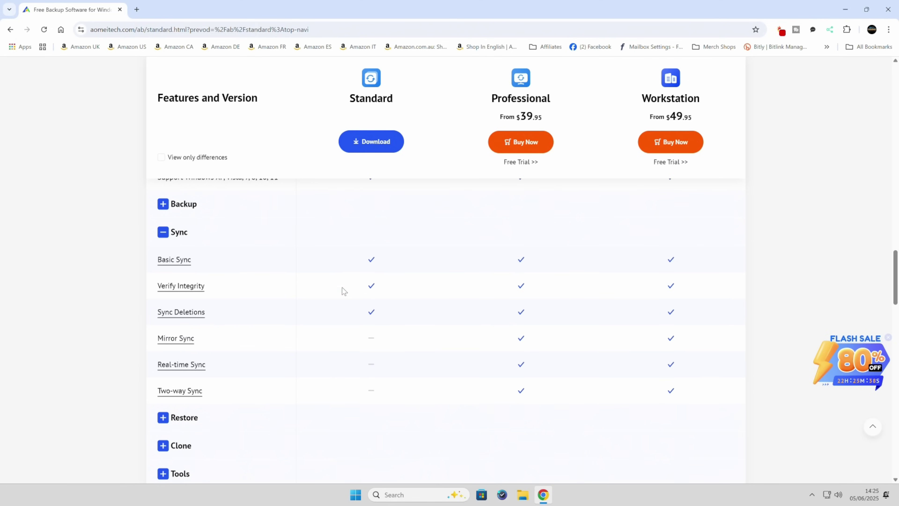
scroll(325, 350, down, 3)
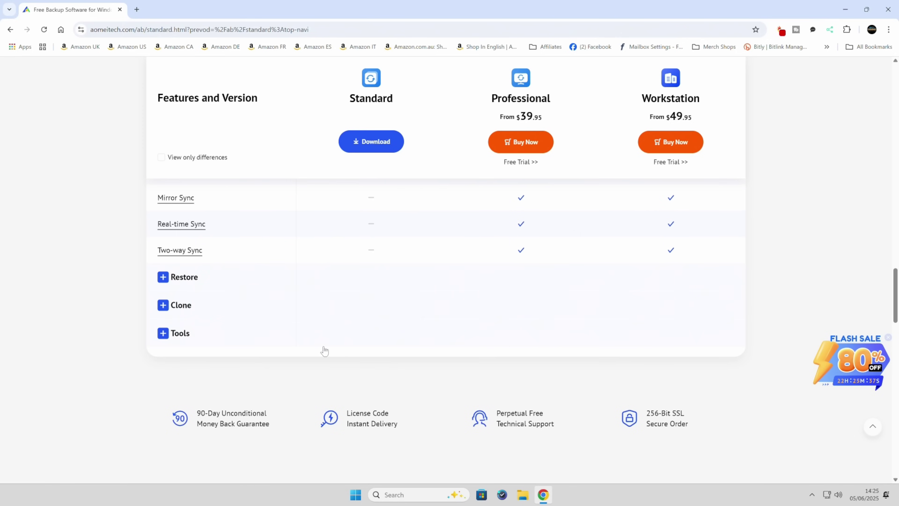
click(162, 279)
scroll(363, 306, up, 3)
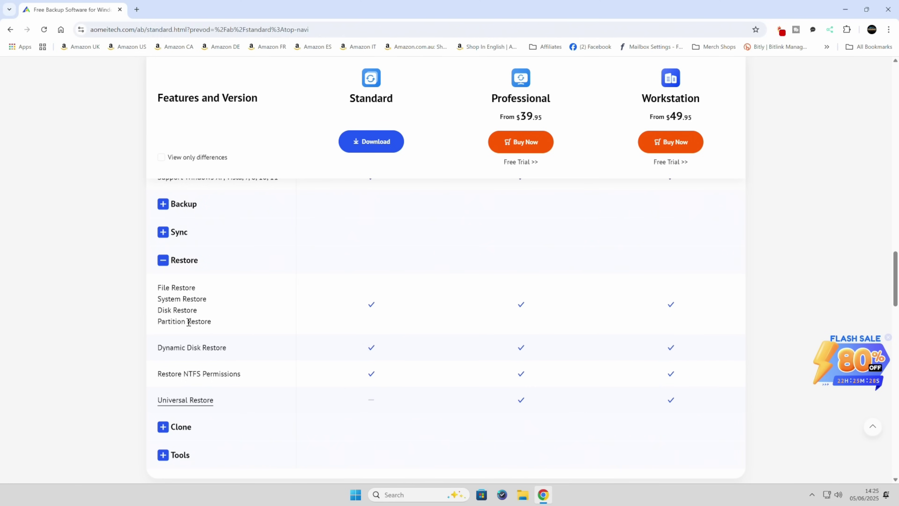
scroll(189, 322, down, 3)
click(162, 287)
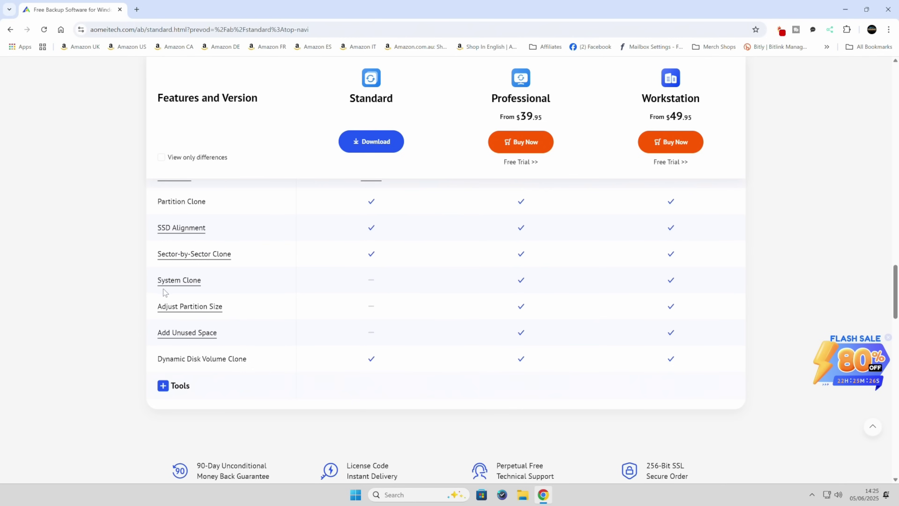
- Expand the Tools comparison rows, then close the Chrome window
scroll(282, 312, up, 1)
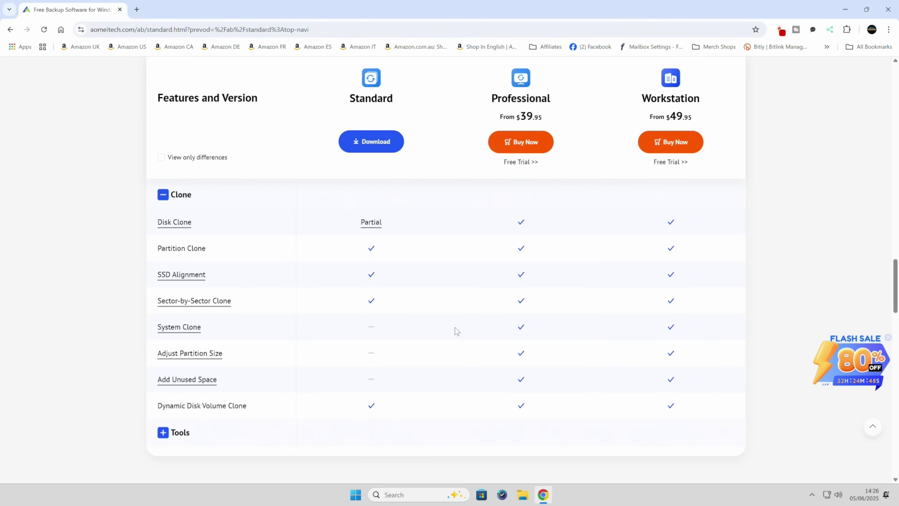
scroll(455, 328, down, 3)
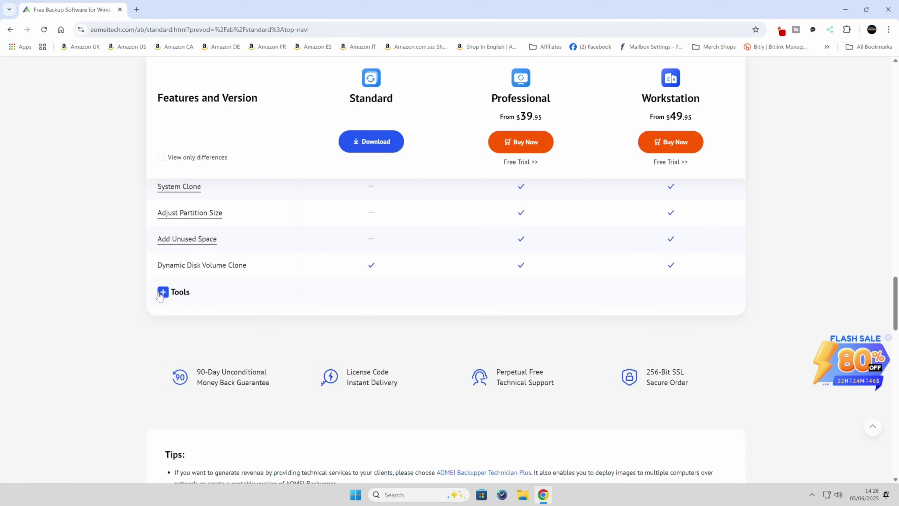
click(160, 295)
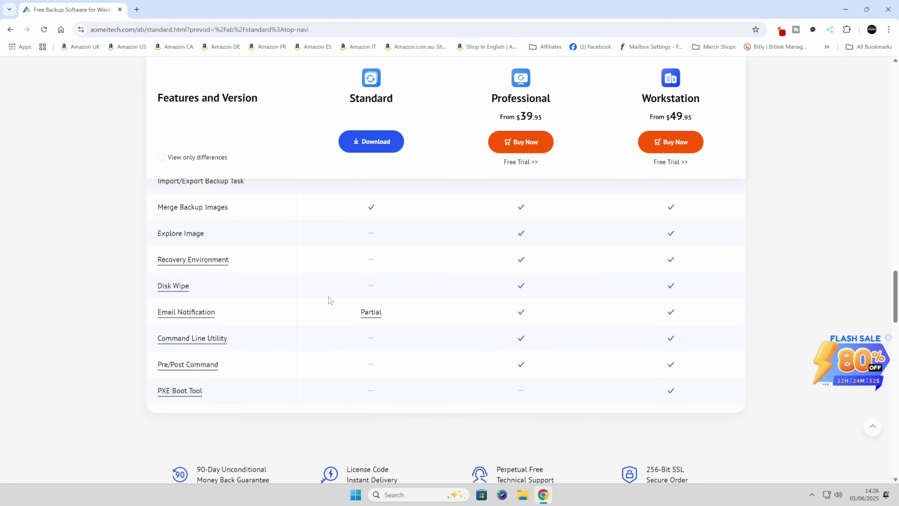
scroll(329, 299, up, 1)
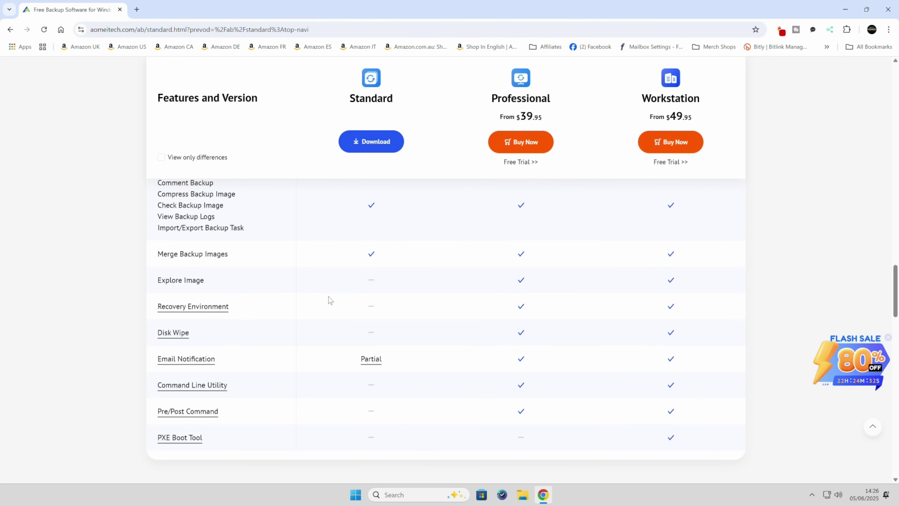
click(888, 9)
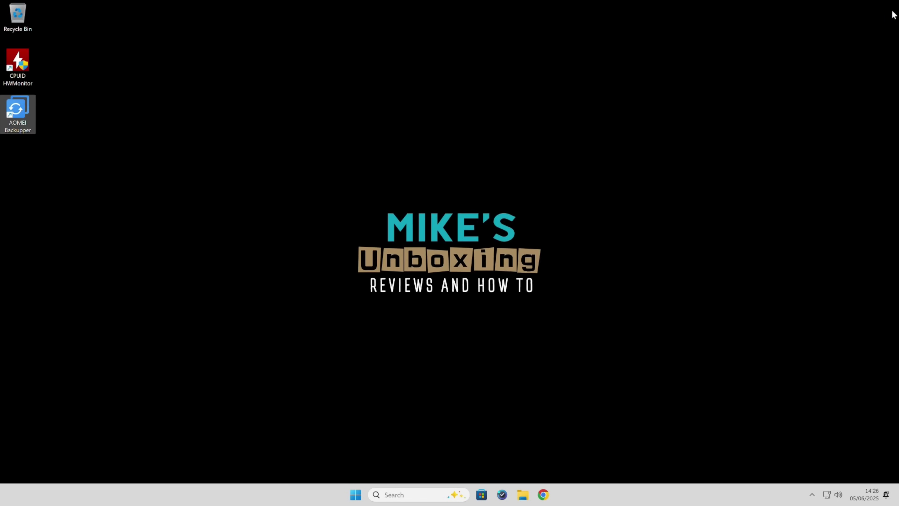
- Launch AOMEI Backupper from the desktop shortcut and approve the administrator prompt
double_click(28, 116)
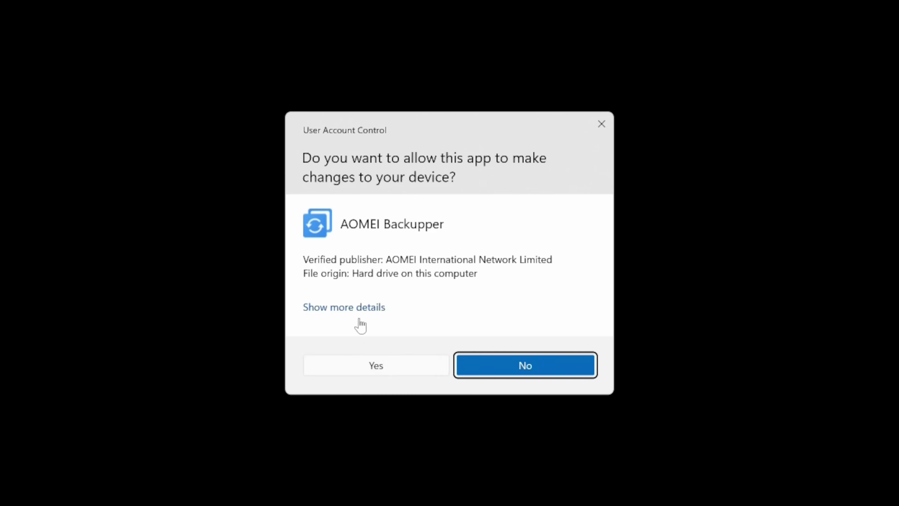
click(402, 326)
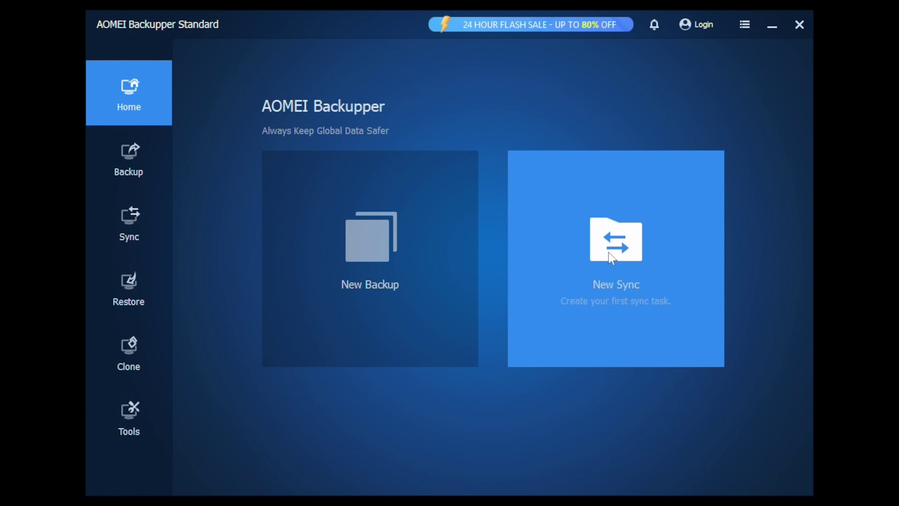
- Browse the backup types, then the Sync, Restore, Clone and Tools sections
click(150, 172)
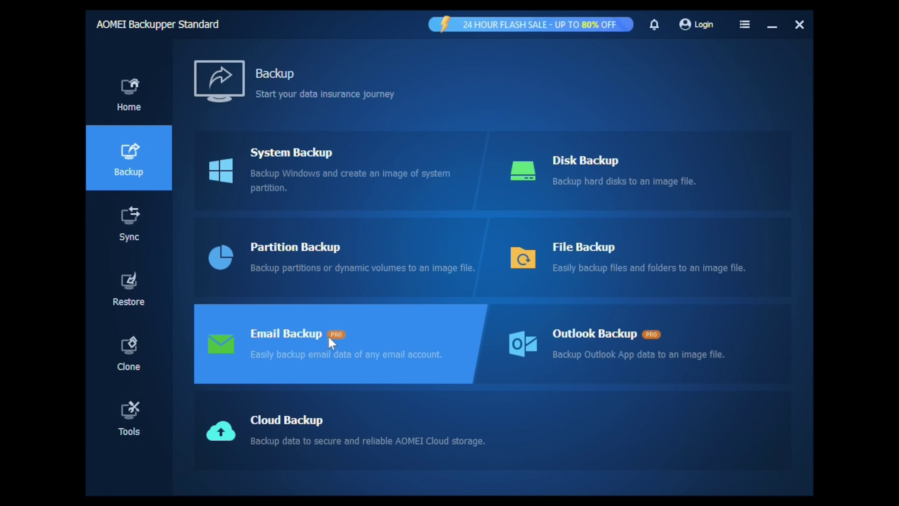
mouse_move(375, 342)
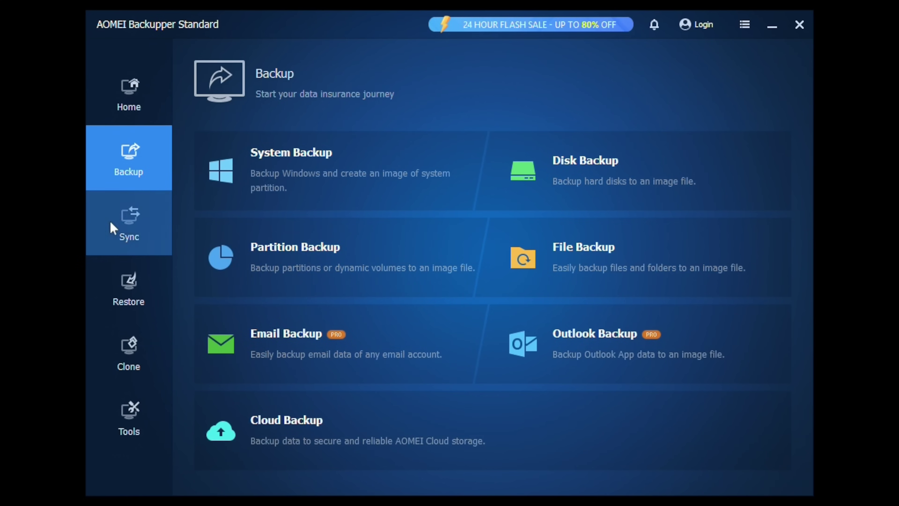
click(123, 229)
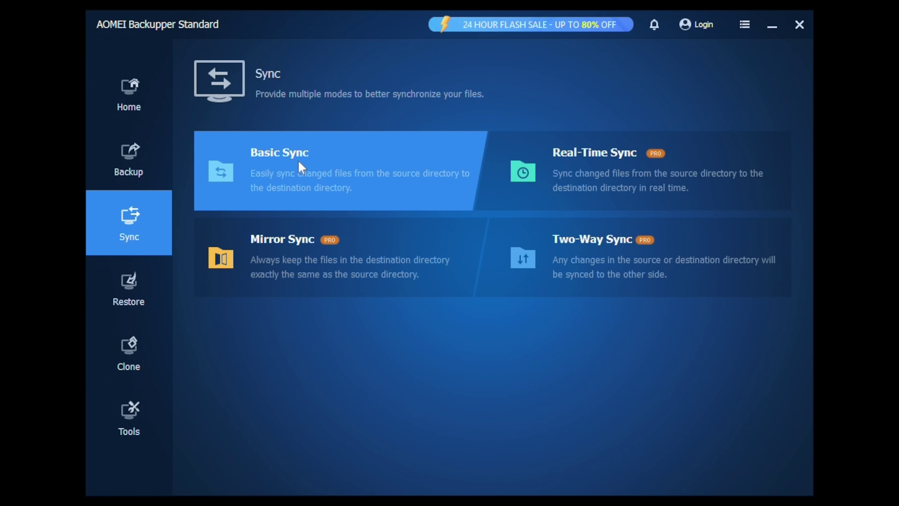
click(148, 302)
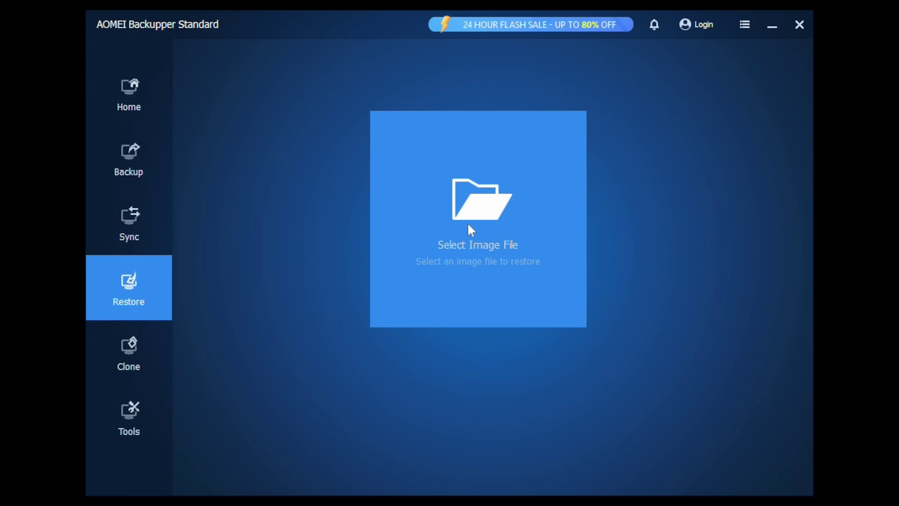
click(118, 355)
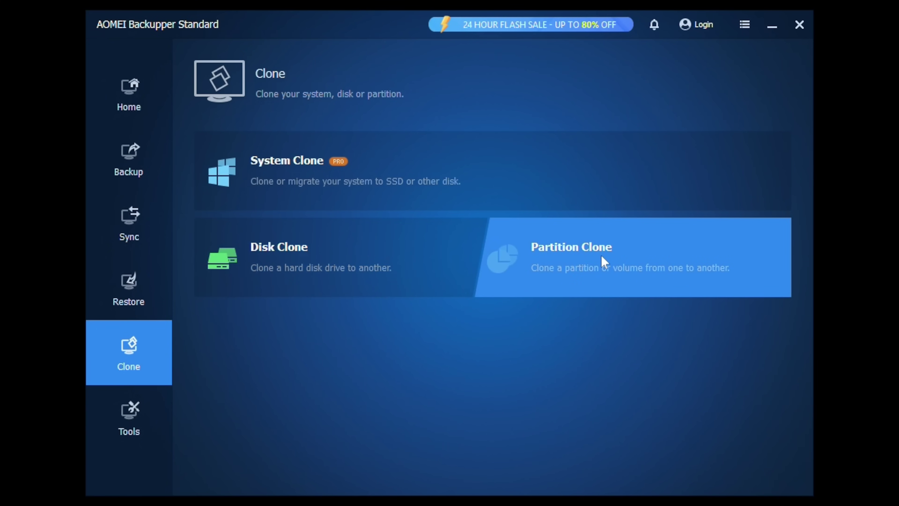
click(148, 417)
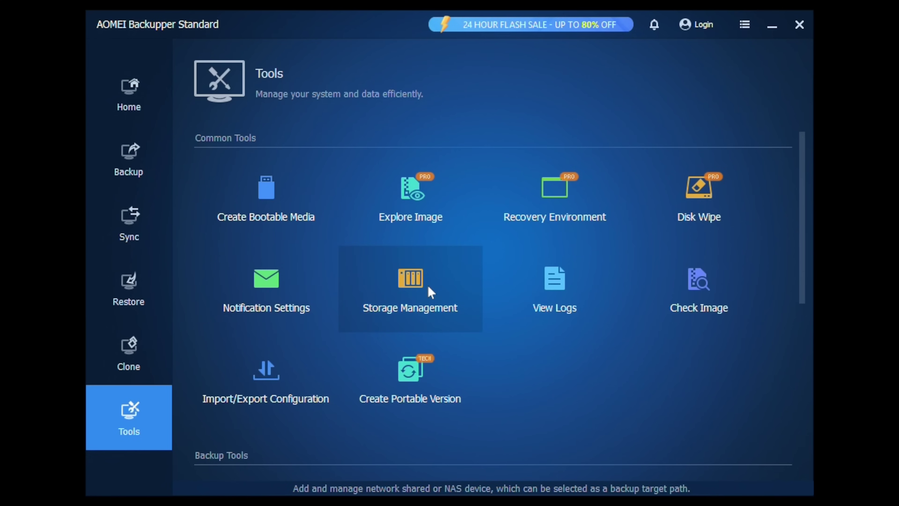
- Check that Storage Management lists drive X: with 3.64TB free, then return Home
click(409, 286)
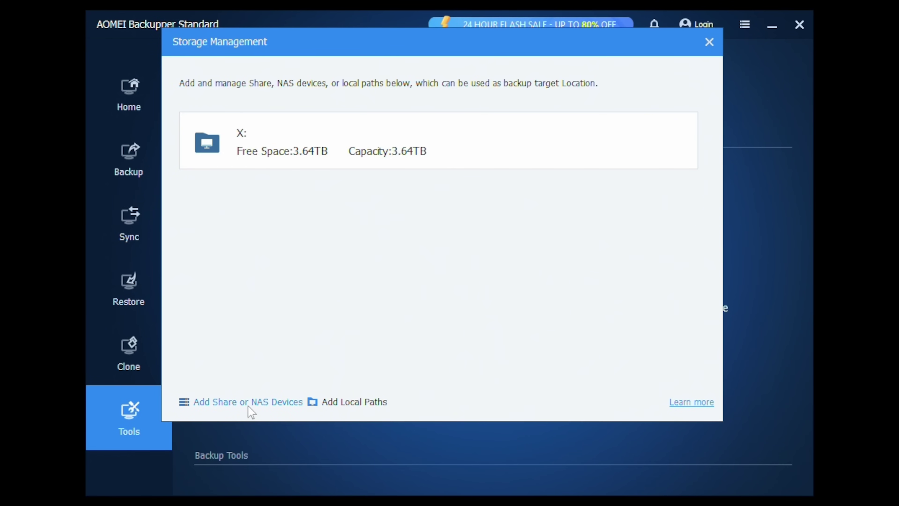
click(709, 42)
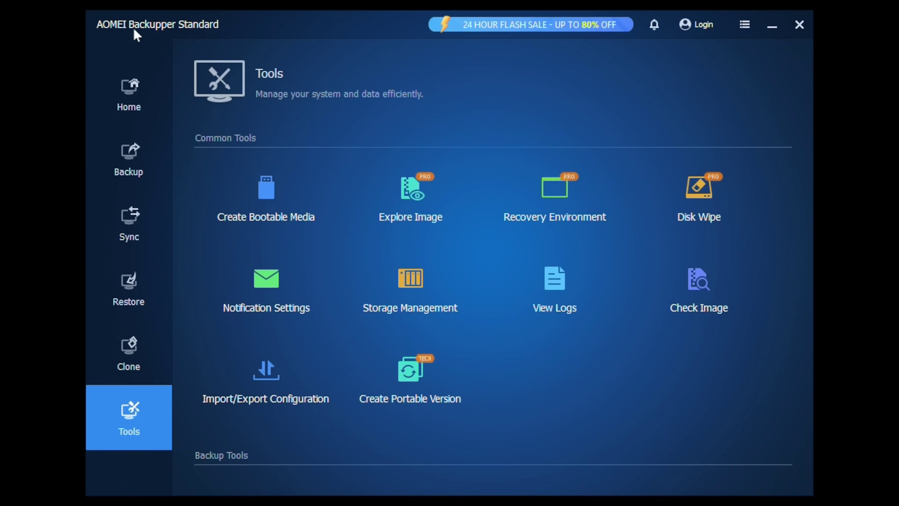
click(126, 102)
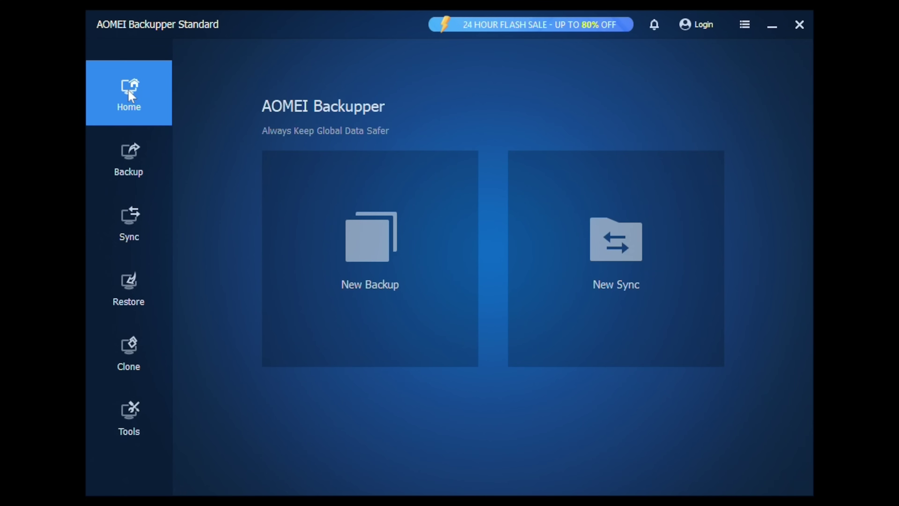
- Create a System Backup of the C: system partitions with drive X: as destination
click(363, 238)
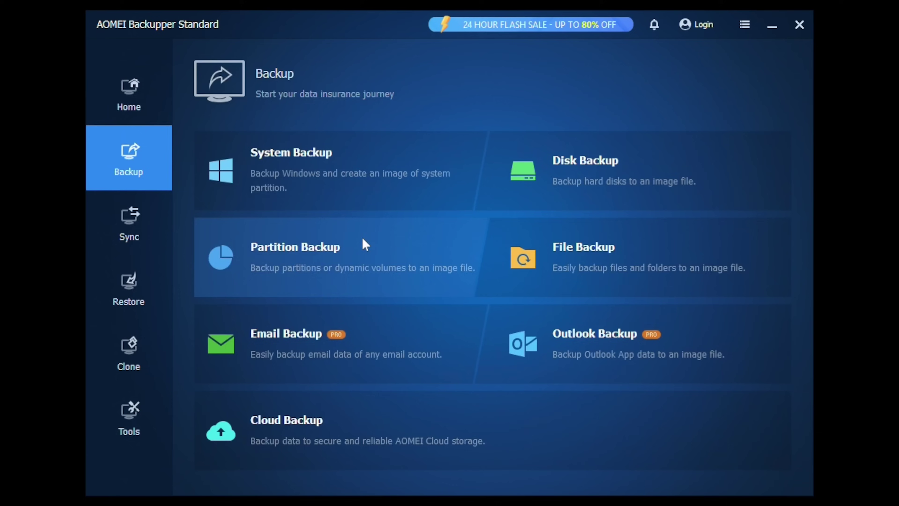
click(266, 179)
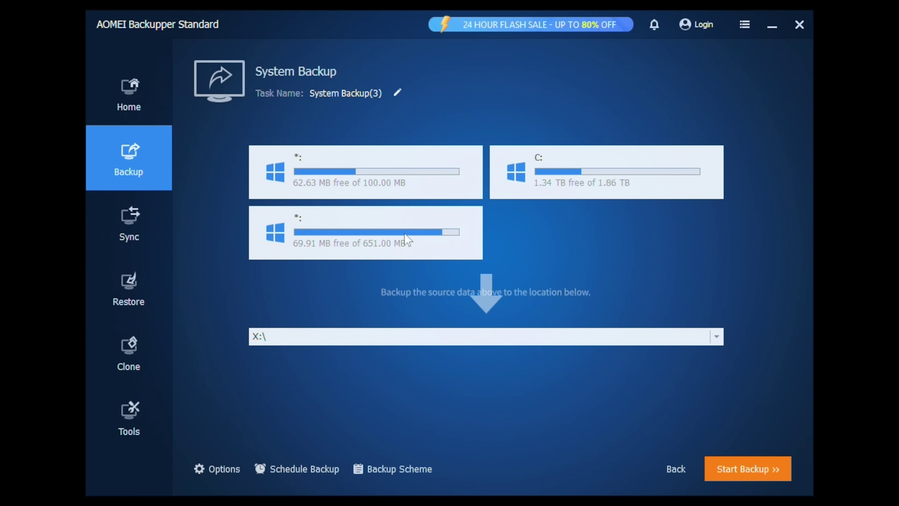
click(382, 341)
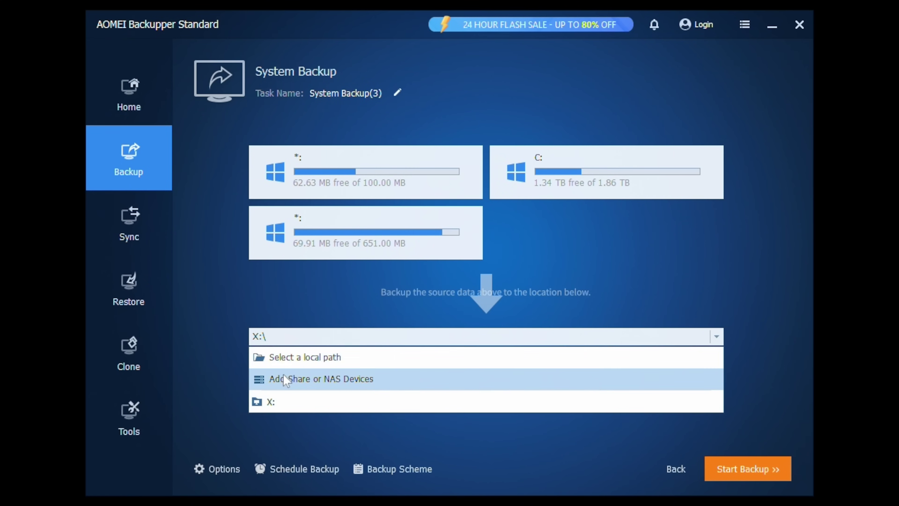
click(289, 404)
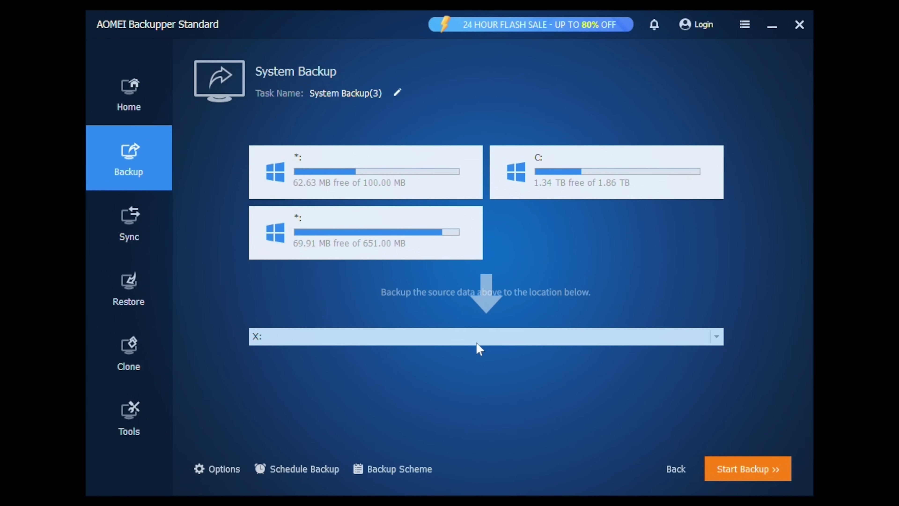
- Add the comment 'system backup[ stream', review the Command and Advanced options, and save
click(197, 469)
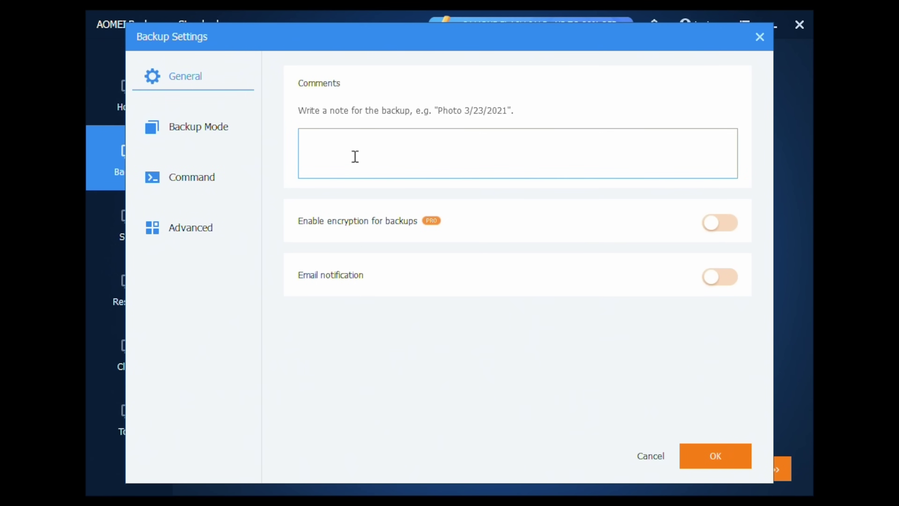
text(system backup[)
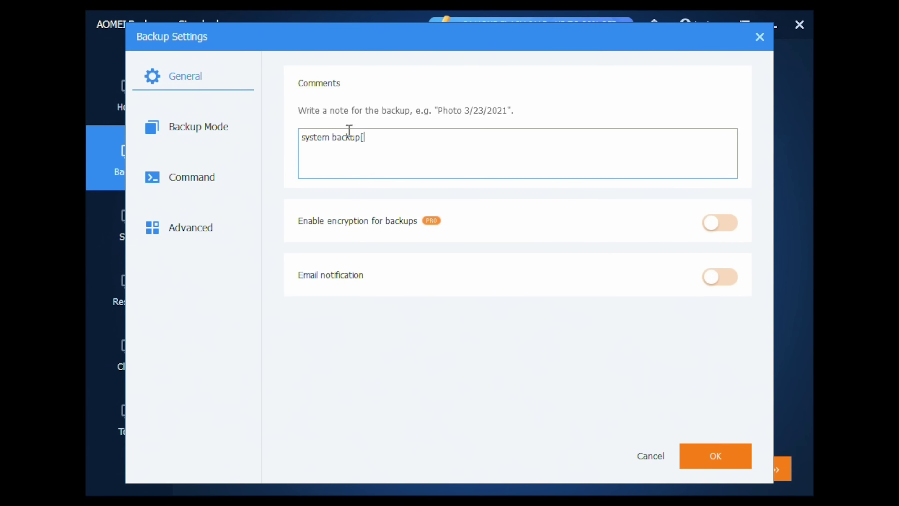
text( stream)
click(216, 179)
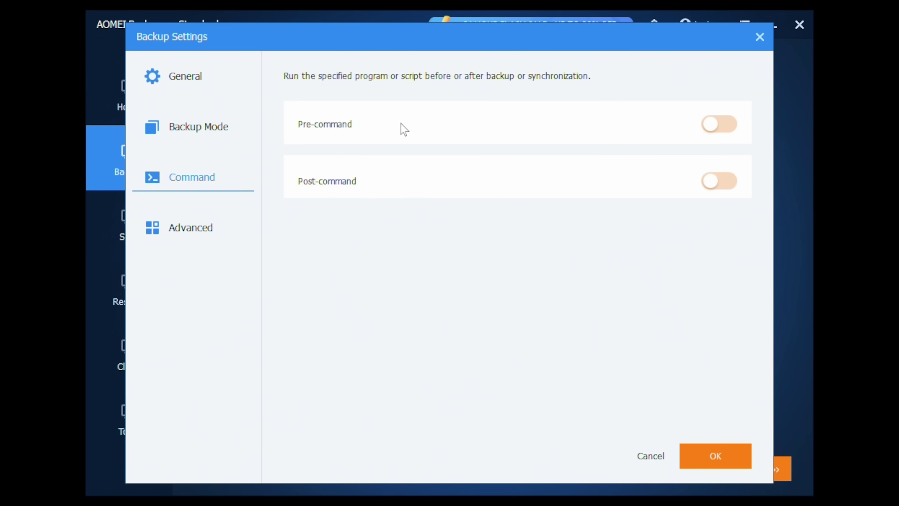
click(183, 230)
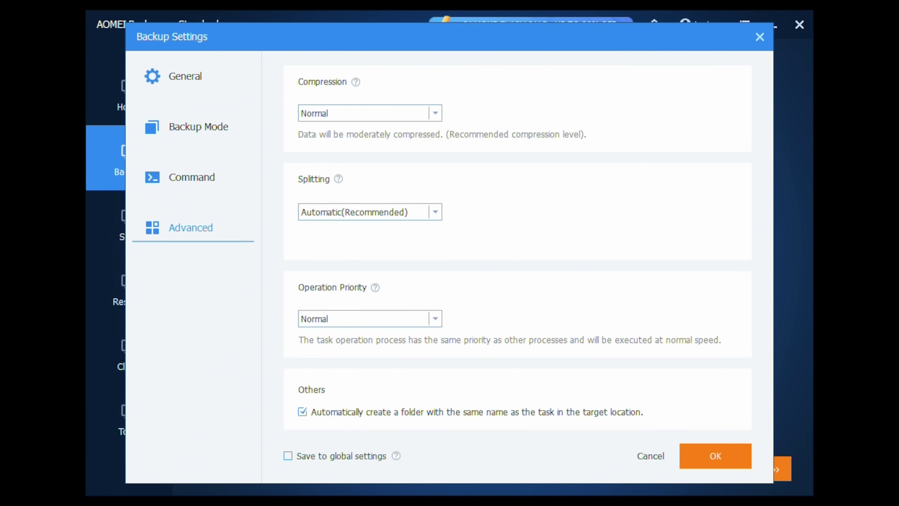
click(734, 463)
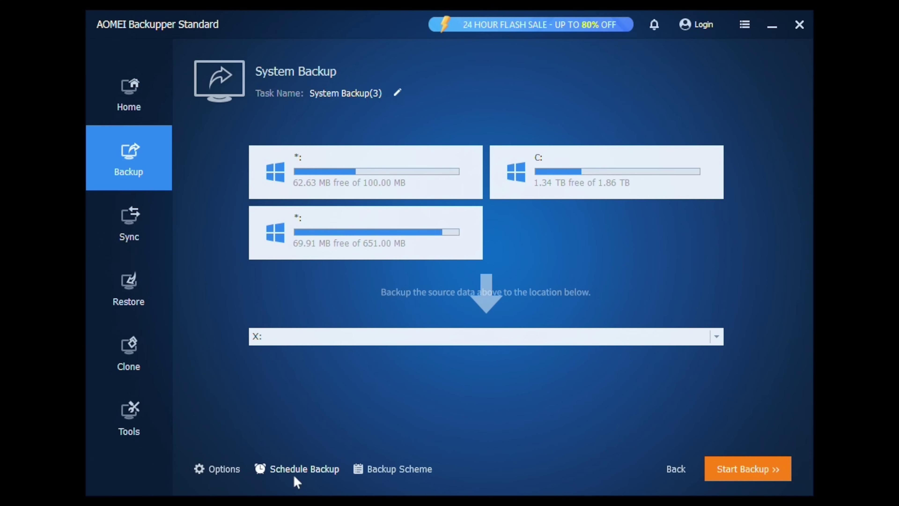
- Enable a Daily schedule run through Windows Task Scheduler, choosing 'Don't install the service'
click(299, 467)
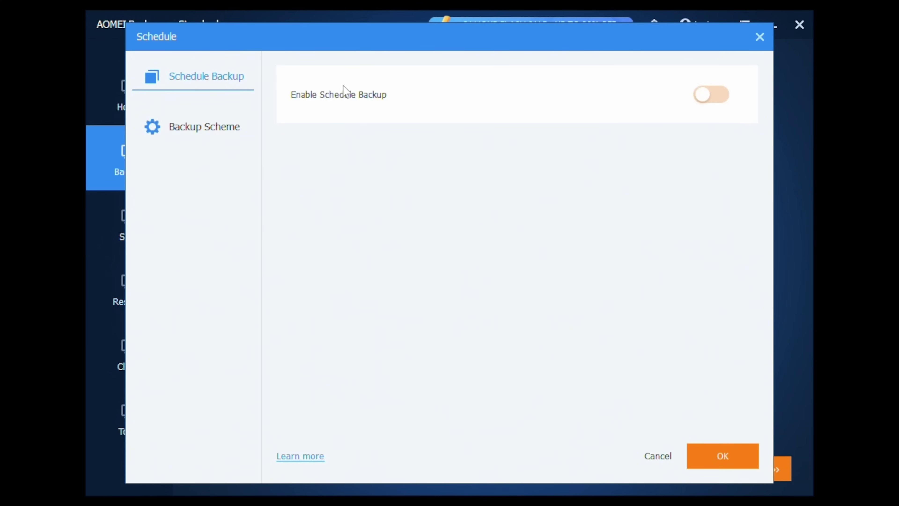
click(709, 99)
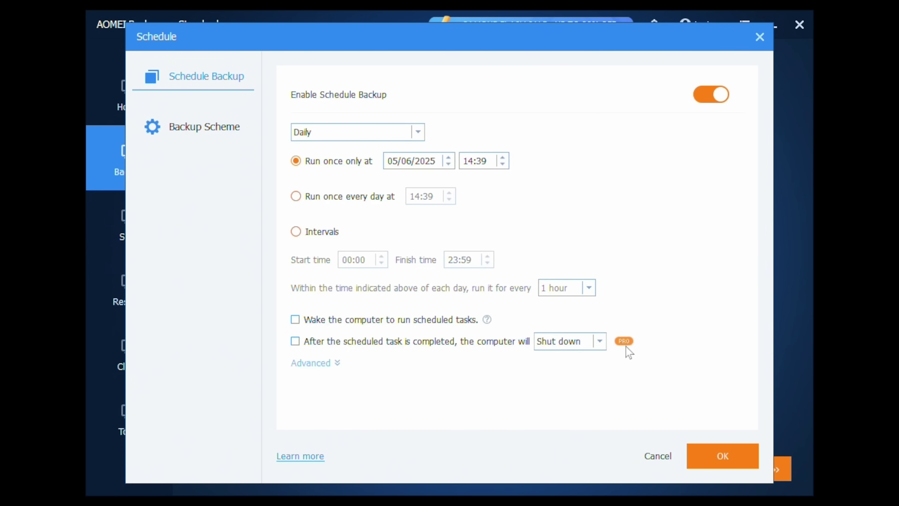
click(307, 363)
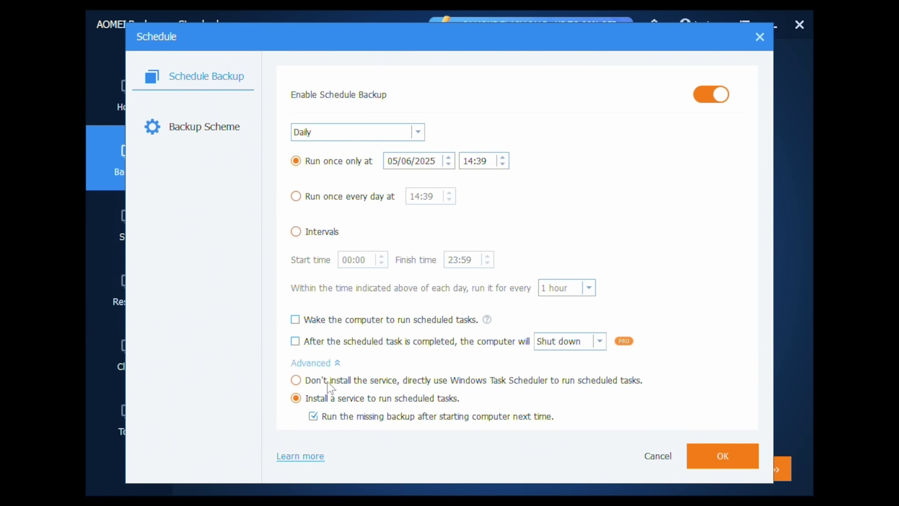
click(319, 380)
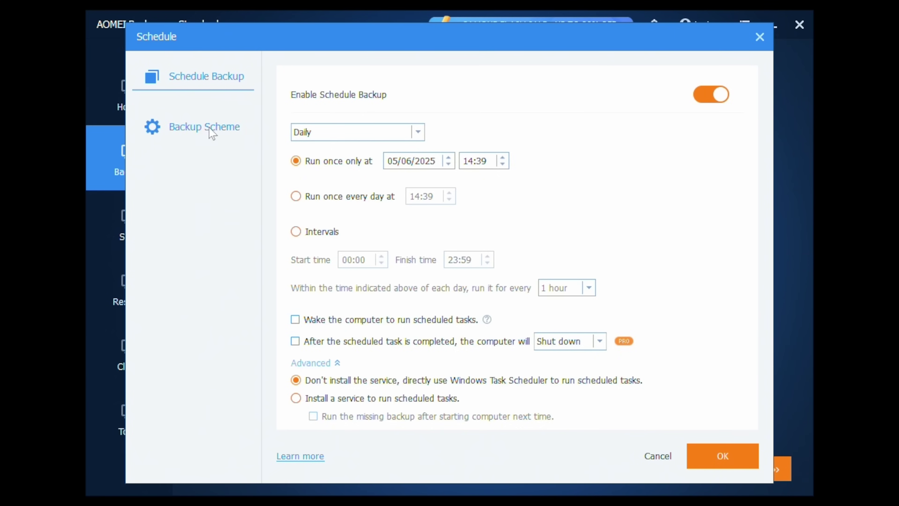
click(701, 448)
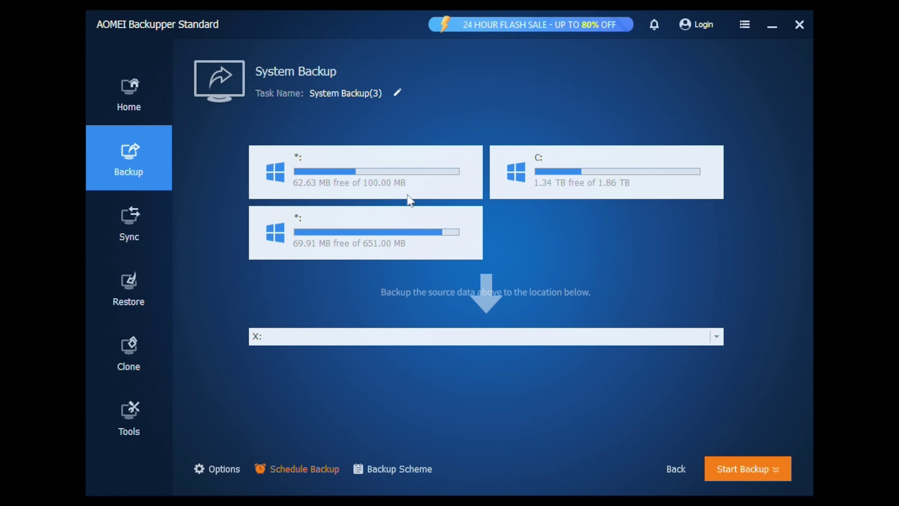
- Recheck the backup destination list, then start a new Basic Sync task
click(485, 342)
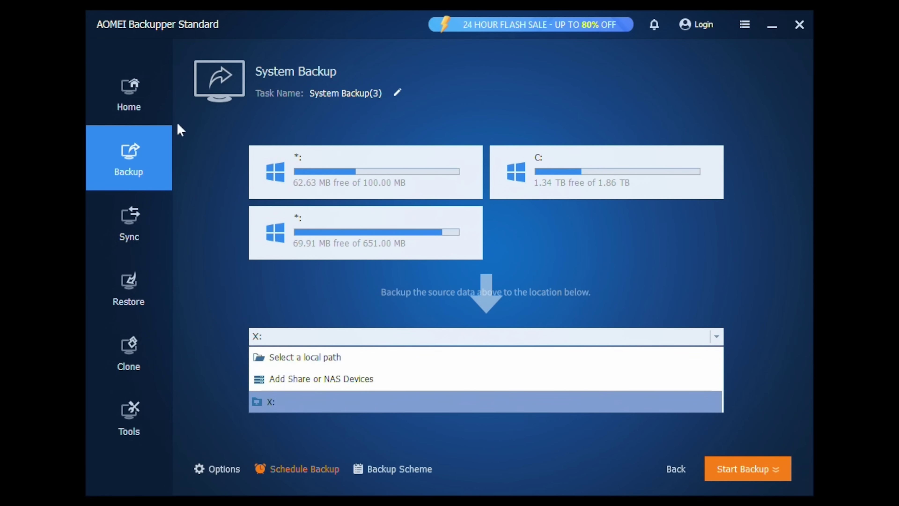
click(127, 225)
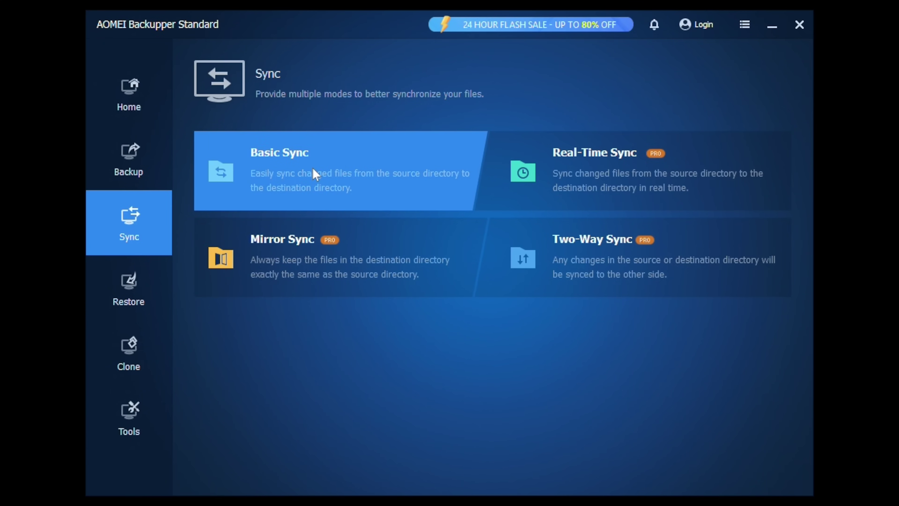
click(314, 174)
click(453, 209)
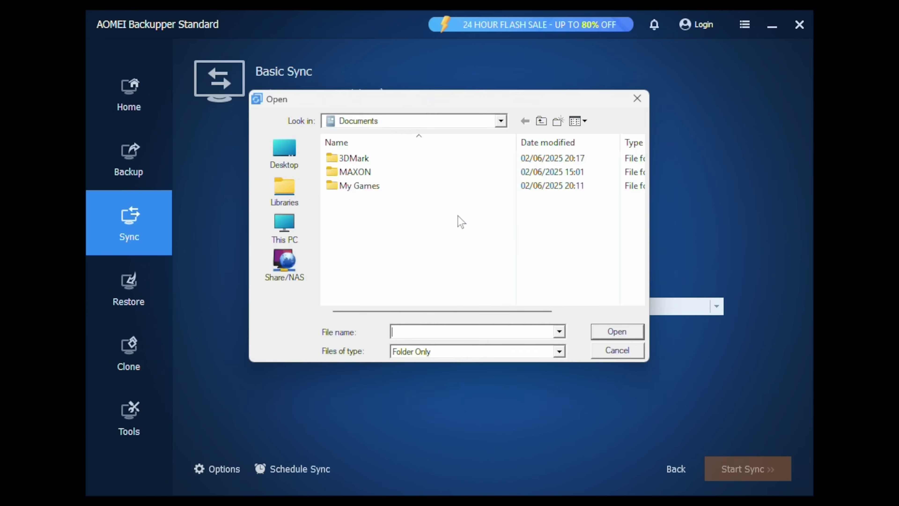
- Pick the Videos folder under C:\Users and the user's profile as the sync source
click(292, 224)
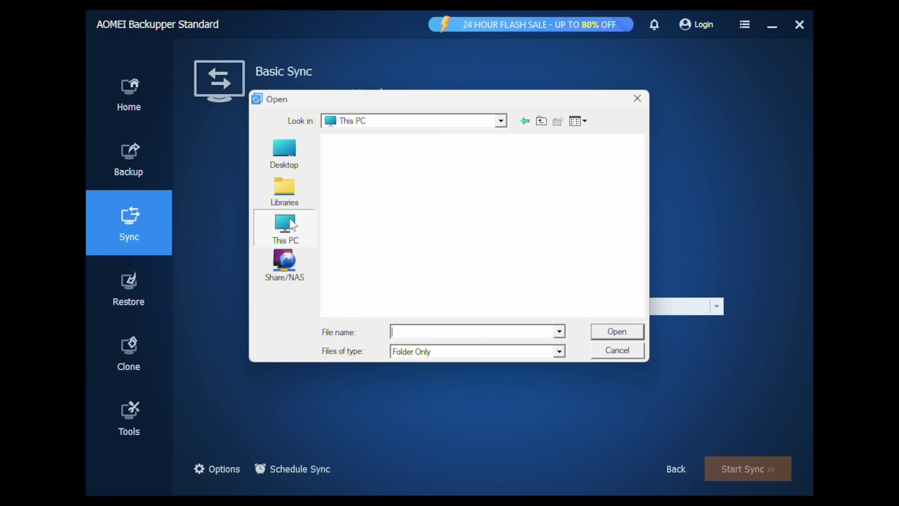
double_click(358, 158)
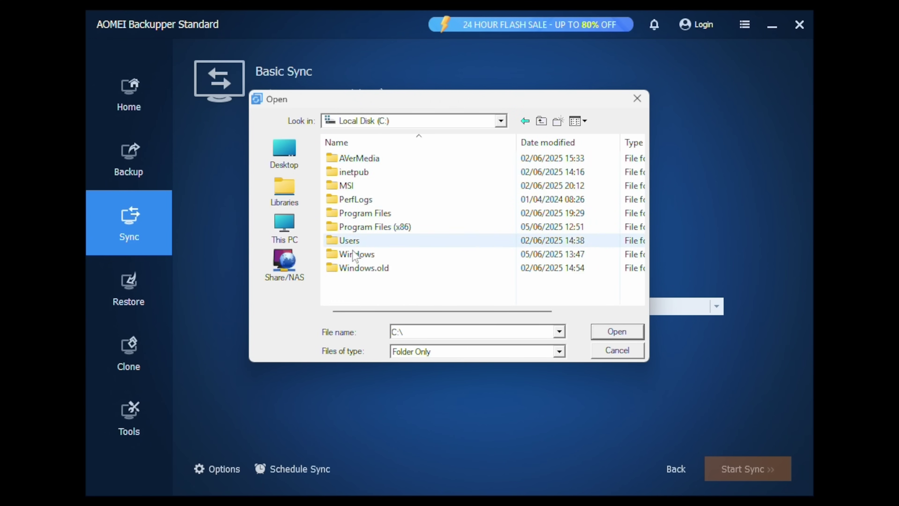
double_click(349, 241)
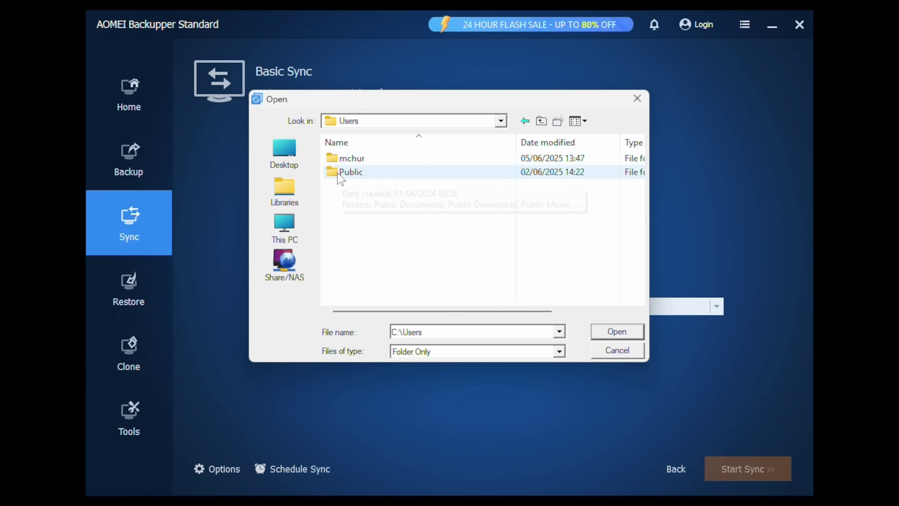
double_click(351, 158)
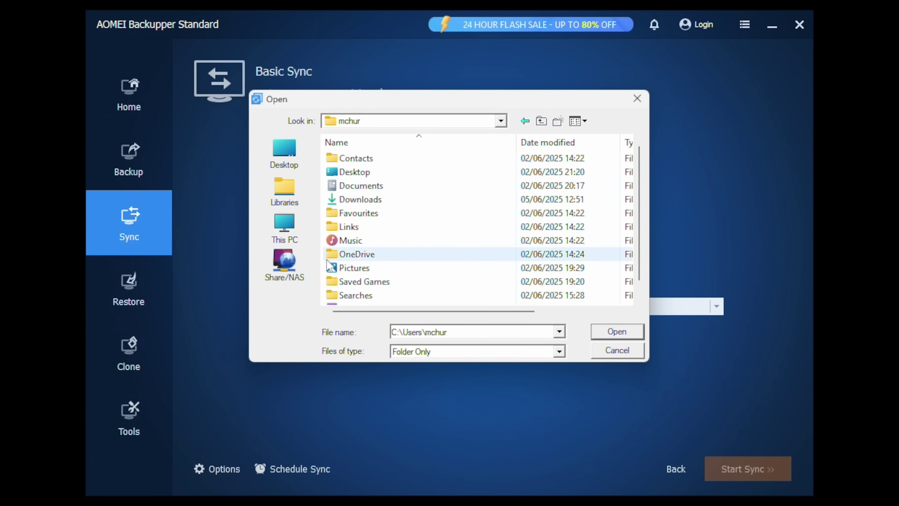
scroll(327, 264, down, 1)
click(336, 296)
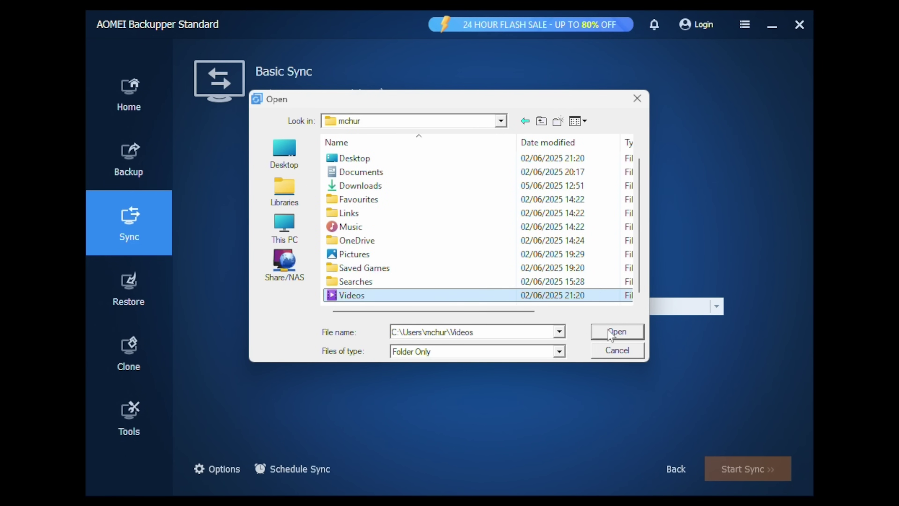
click(617, 332)
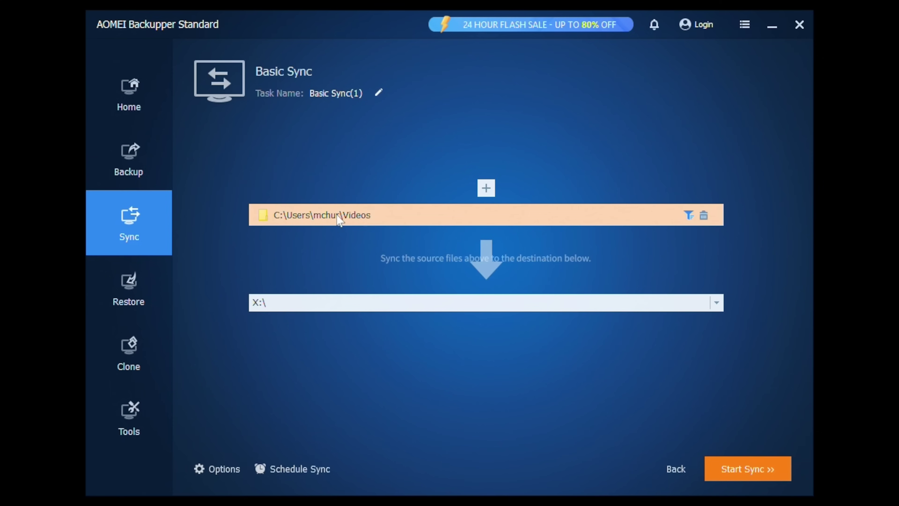
click(389, 303)
- Set drive X: as the sync destination, keep the default General, Command and Advanced options, and start syncing Videos
click(307, 390)
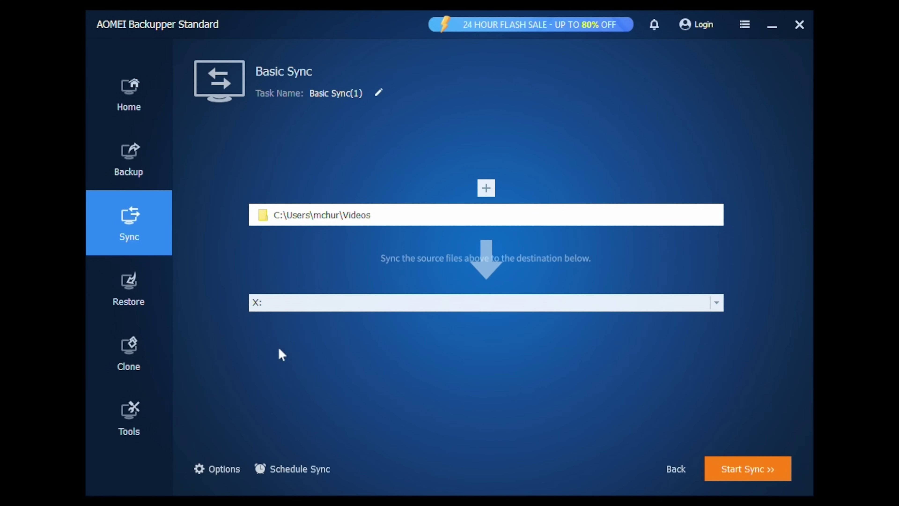
click(200, 473)
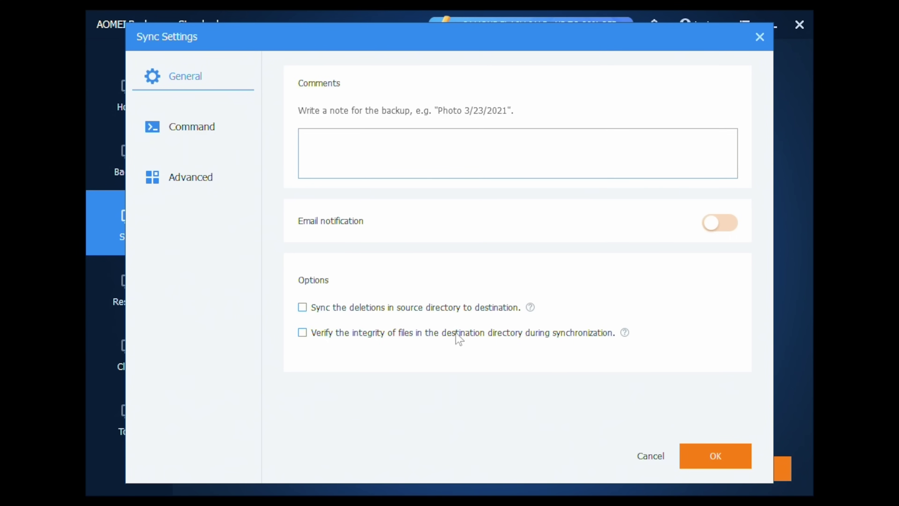
click(204, 136)
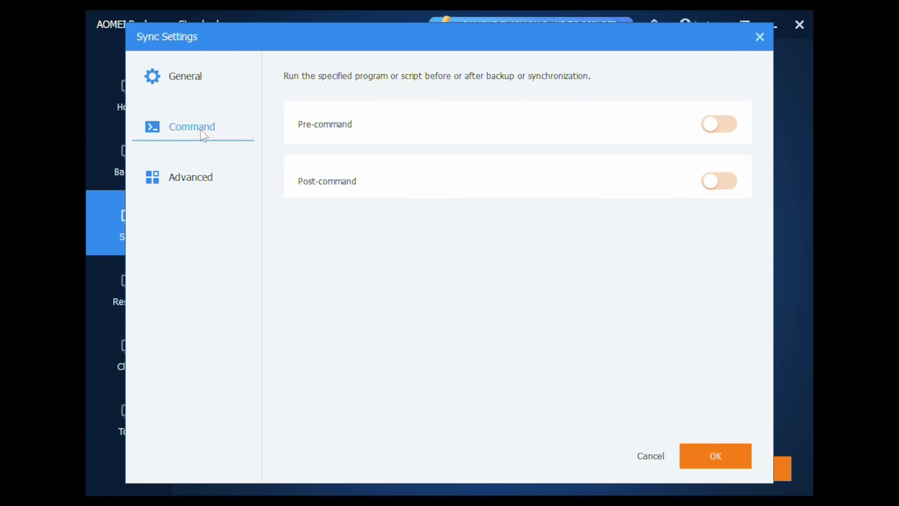
click(165, 188)
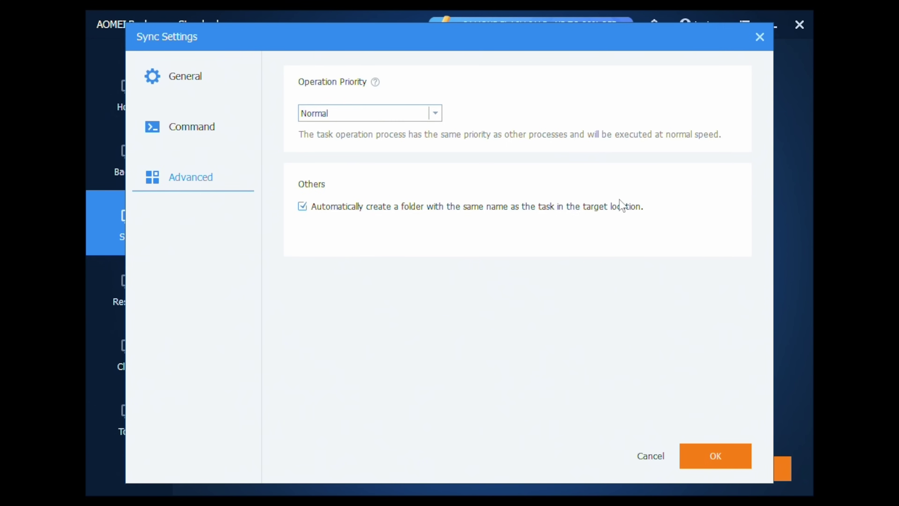
click(713, 464)
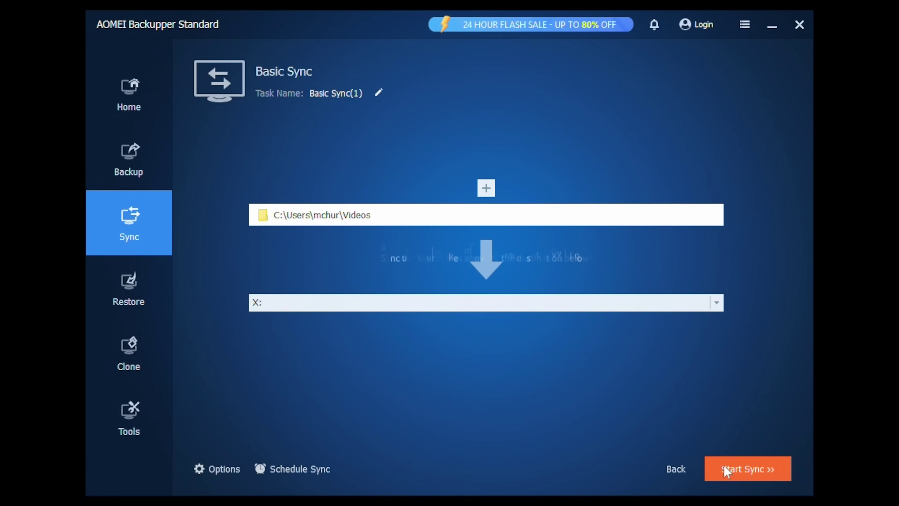
click(723, 470)
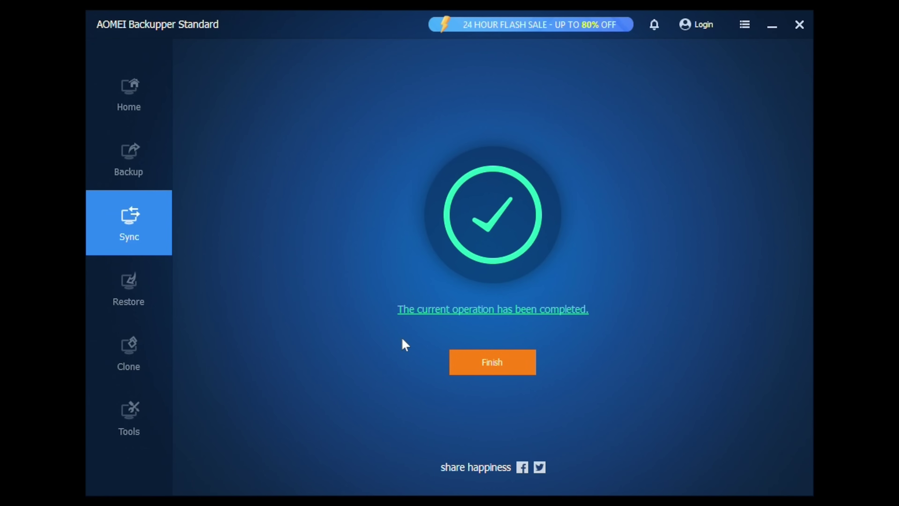
- Finish the completed sync, rerun the Basic Sync(1) task from Home, and finish it again
click(498, 372)
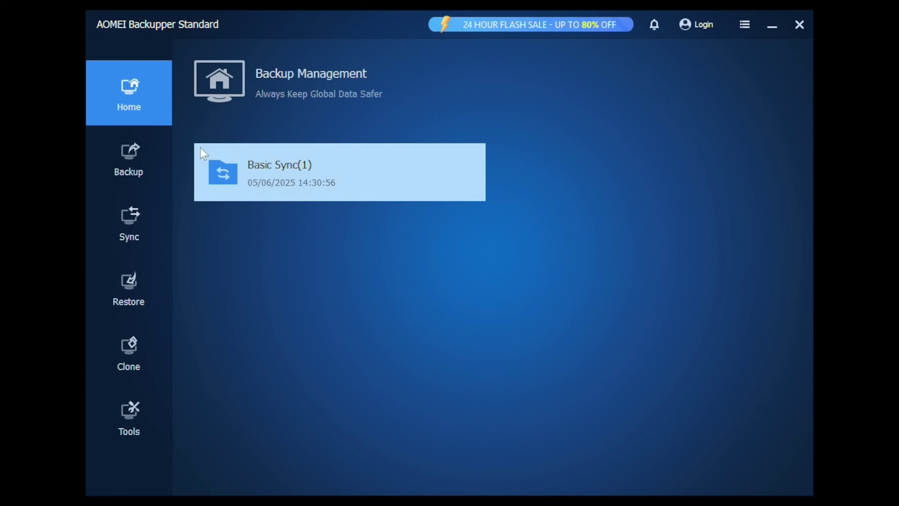
mouse_move(277, 193)
mouse_move(435, 177)
click(436, 173)
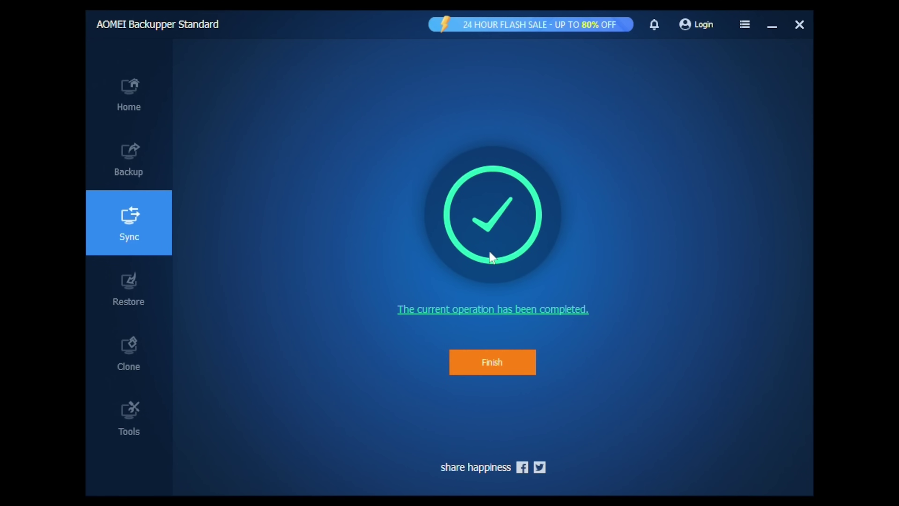
click(497, 371)
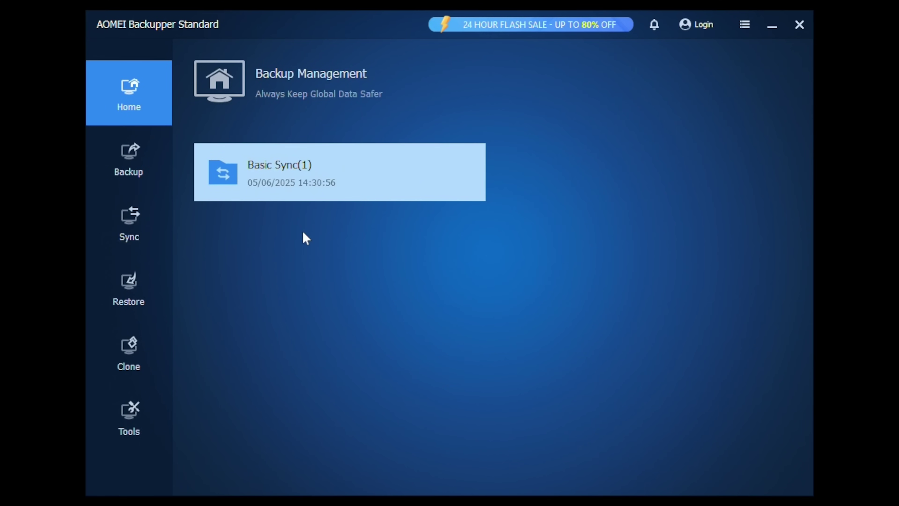
click(466, 172)
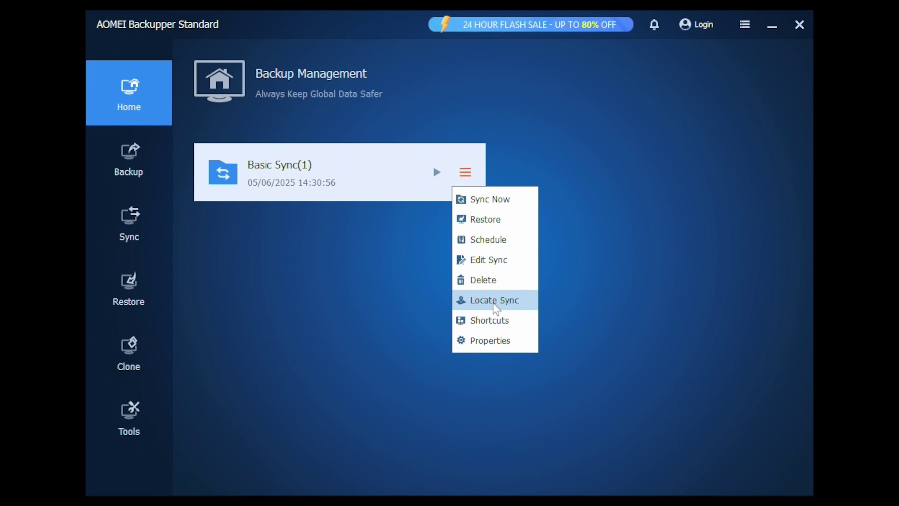
click(488, 341)
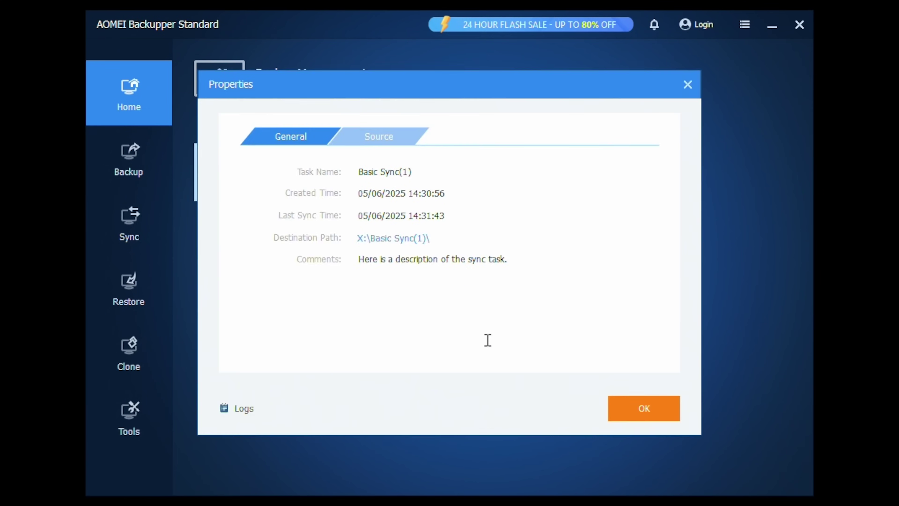
click(370, 139)
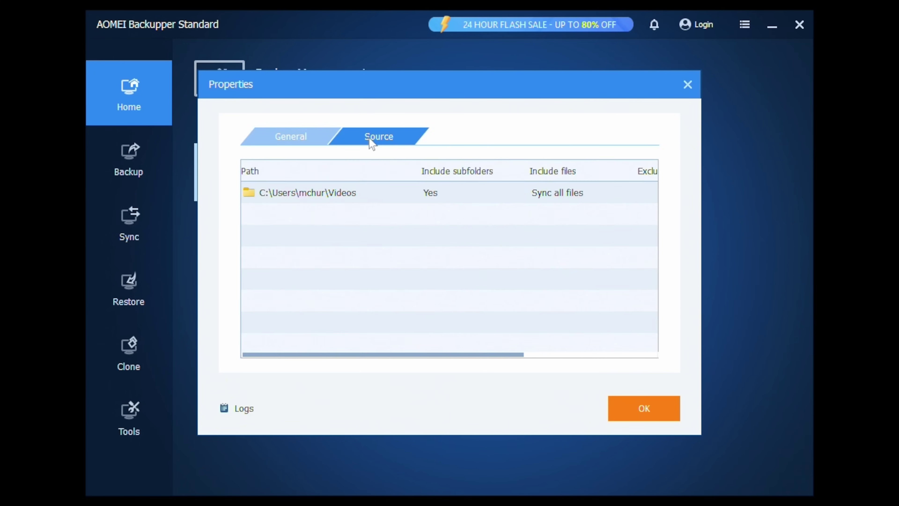
click(687, 84)
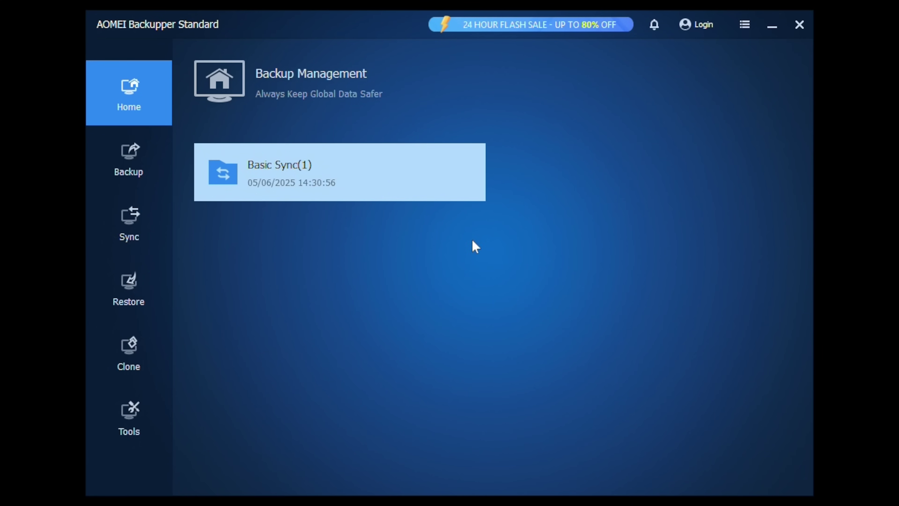
click(129, 159)
- Begin a System Backup of the system disks to X:\ and review its Advanced and Backup Mode options
click(275, 162)
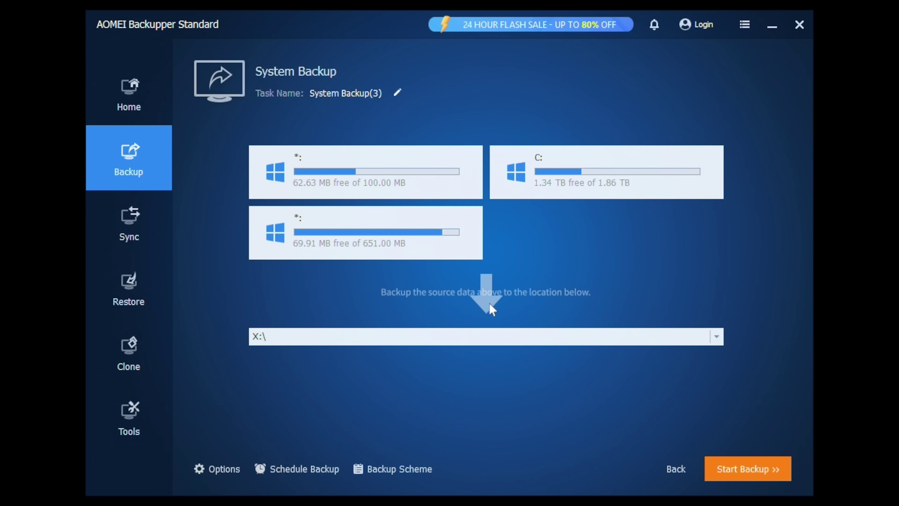
click(225, 470)
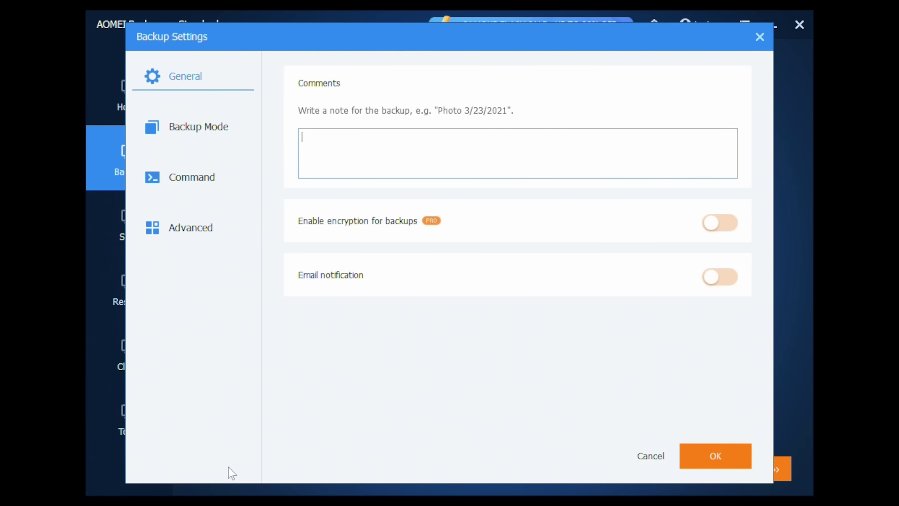
click(201, 235)
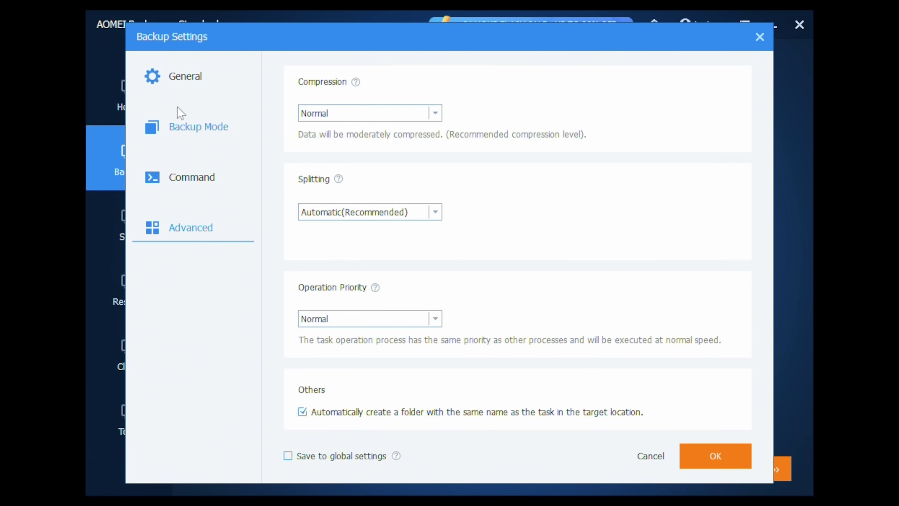
click(189, 118)
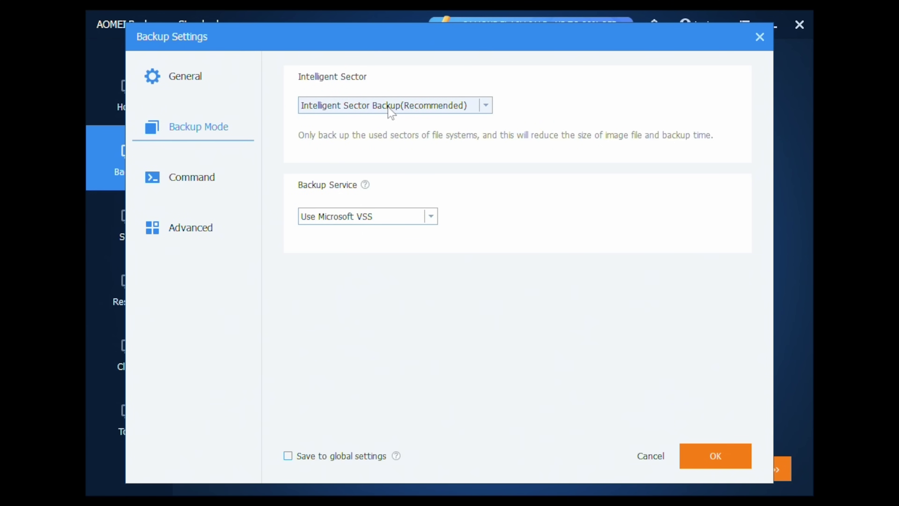
- Keep Use Microsoft VSS as the backup service and accept the default backup settings
click(352, 216)
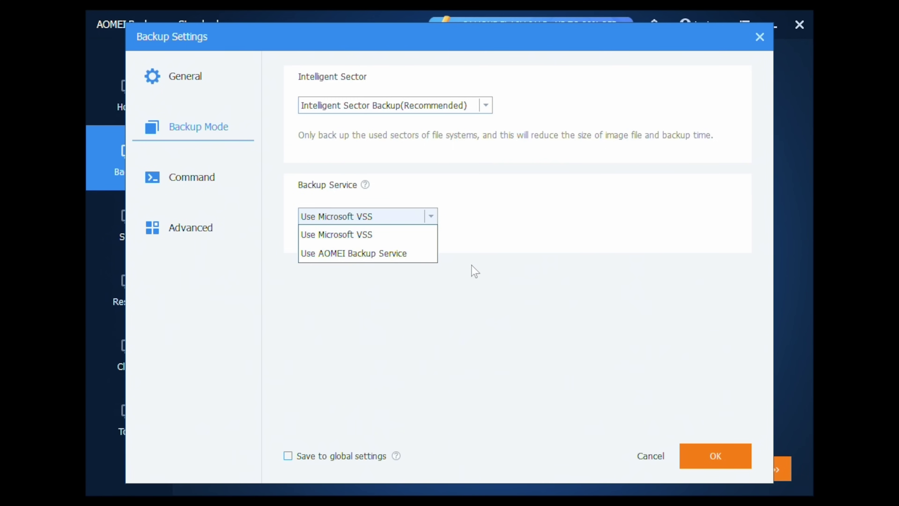
click(484, 284)
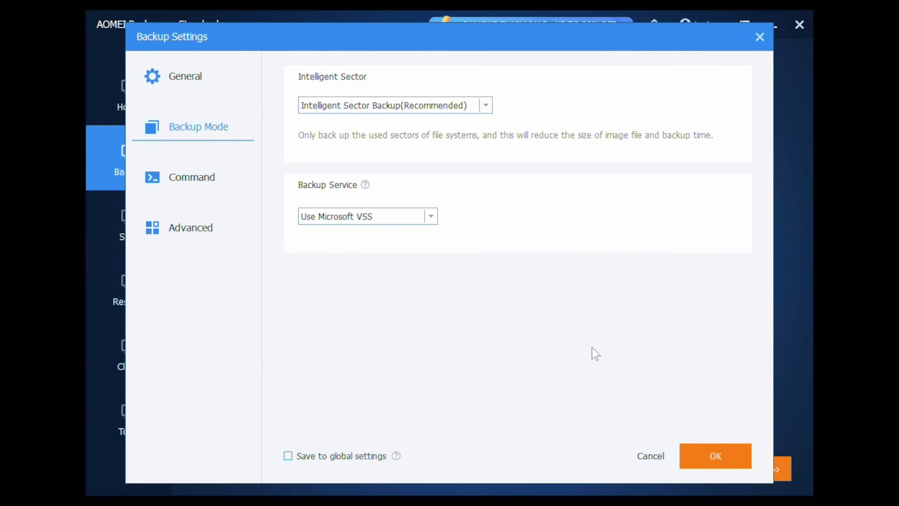
click(704, 454)
- Start the system backup to X: and display its detailed progress log
click(737, 469)
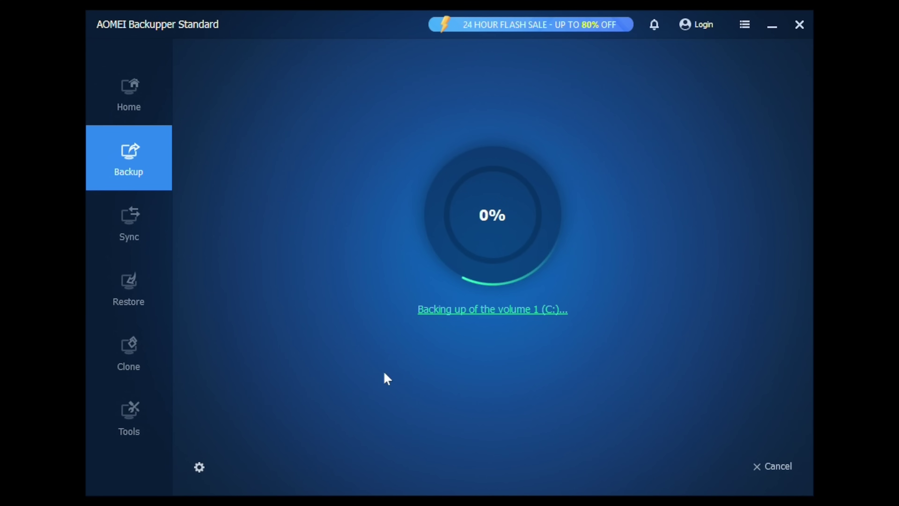
click(508, 315)
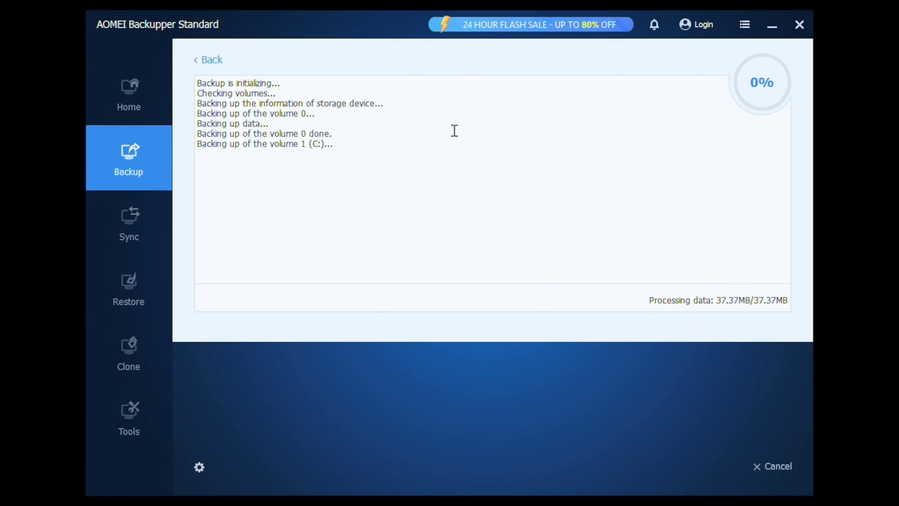